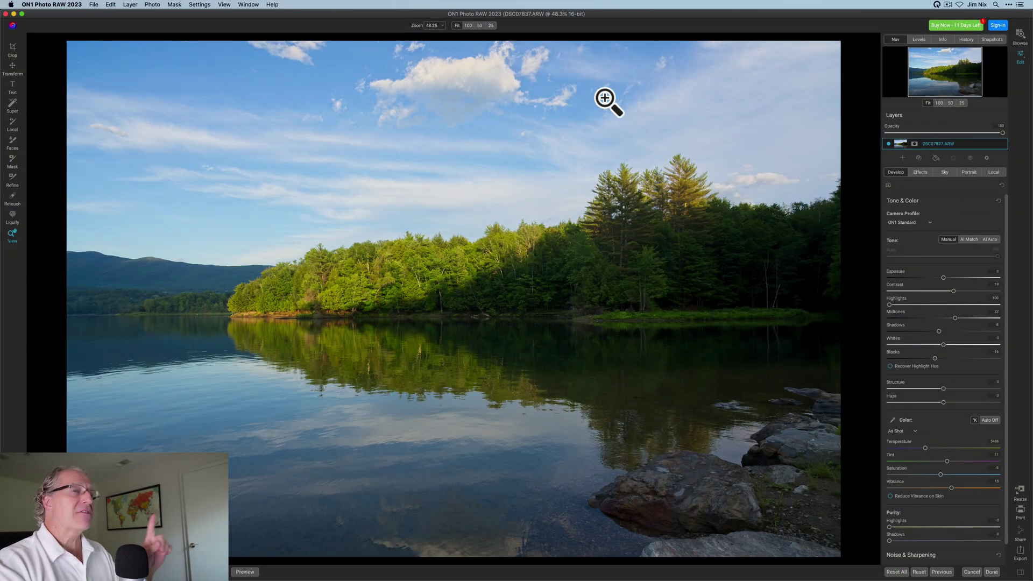
# Compare the edited lakeside photo against the unedited original, then return to the edit
pyautogui.click(692, 199)
pyautogui.press('\\')
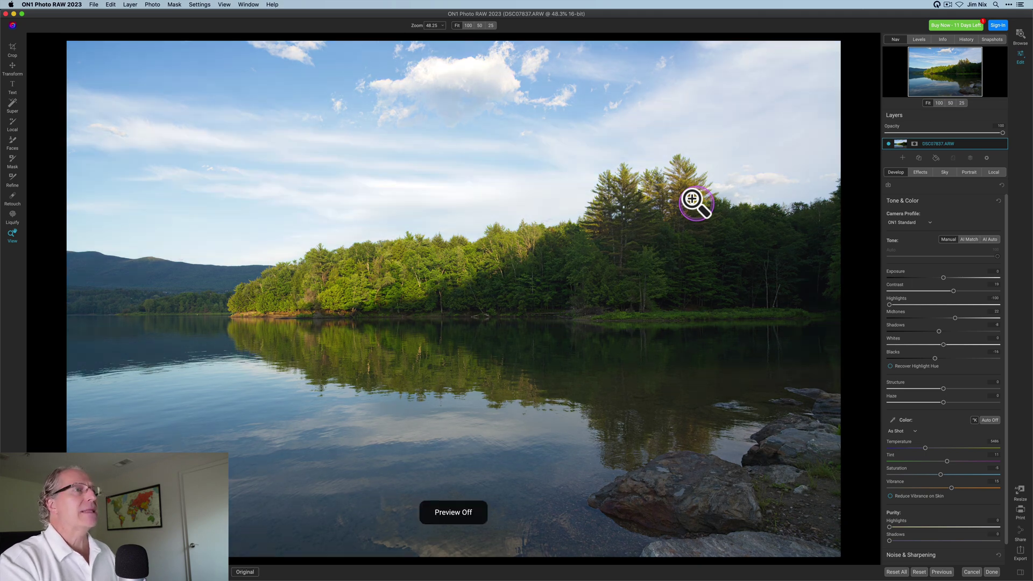
pyautogui.press('\\')
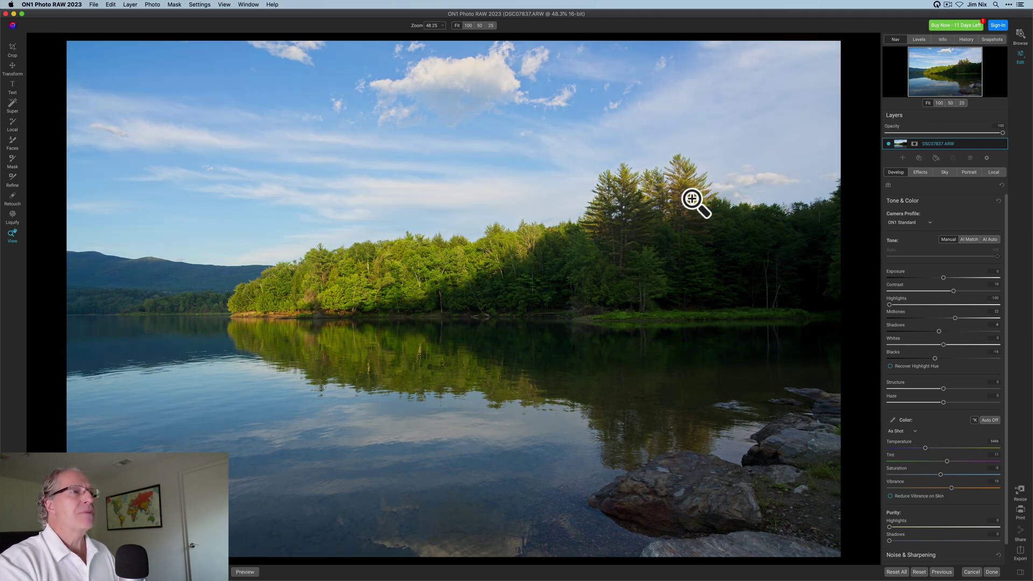
# Add a Dynamic Contrast filter with its AI mask limited to Flora, Natural Ground and Mountain
pyautogui.click(921, 173)
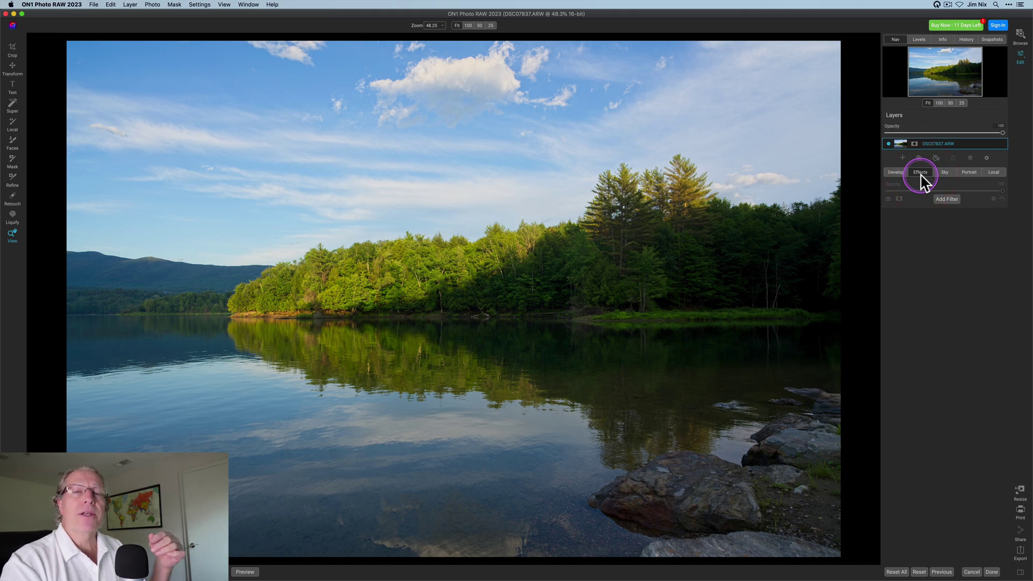
pyautogui.click(947, 200)
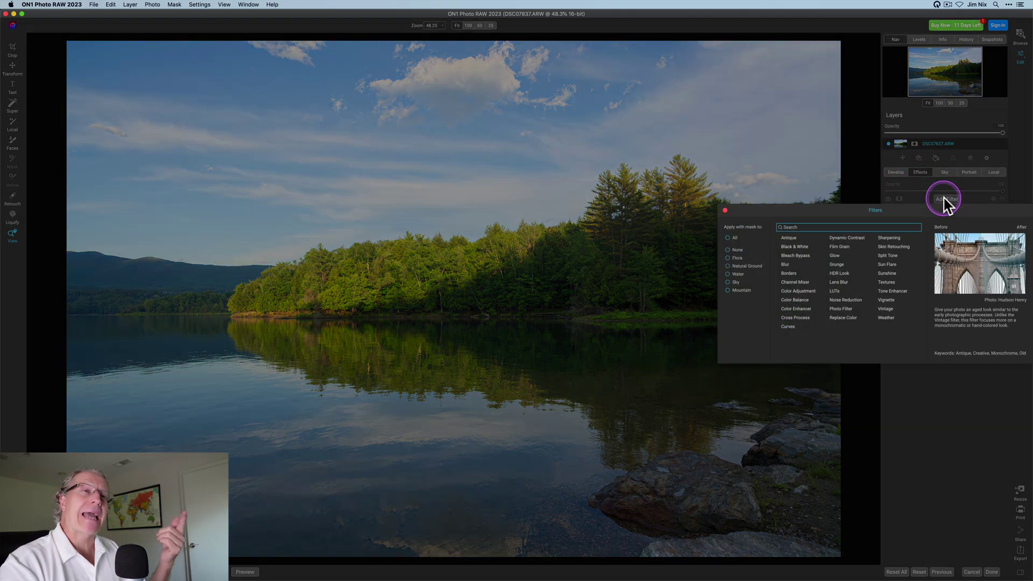
pyautogui.click(734, 260)
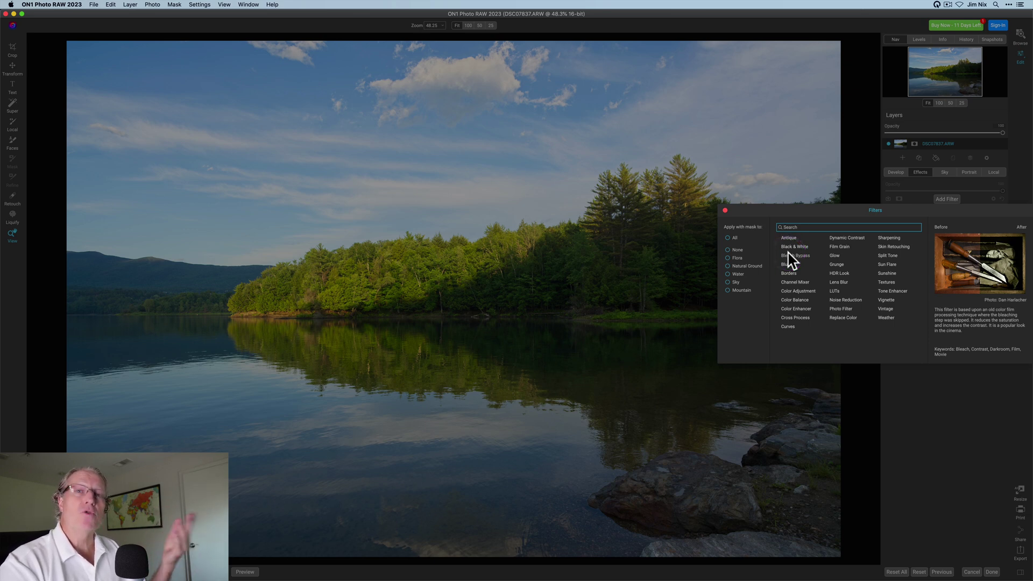
pyautogui.click(729, 260)
pyautogui.click(729, 260)
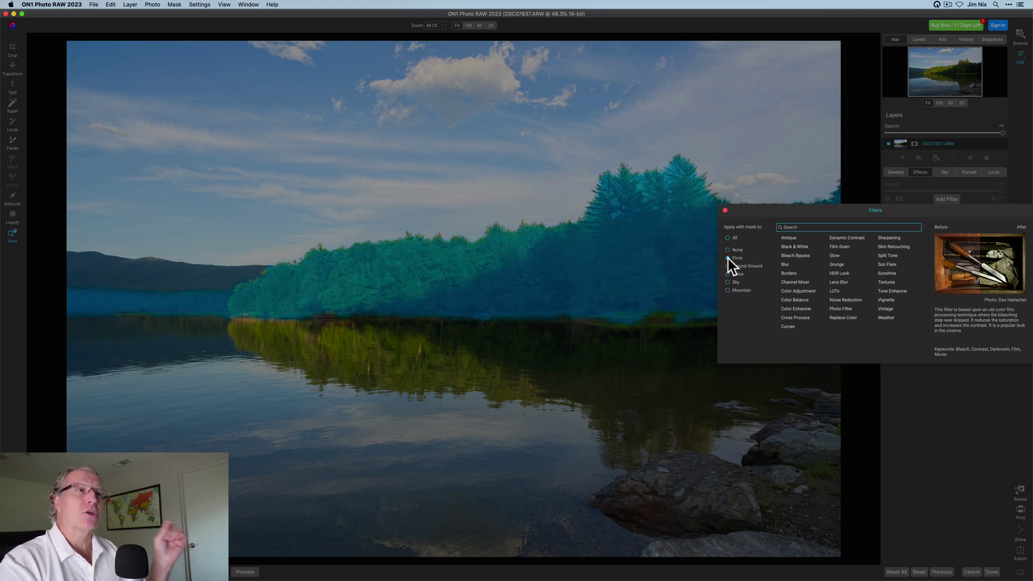
pyautogui.click(728, 265)
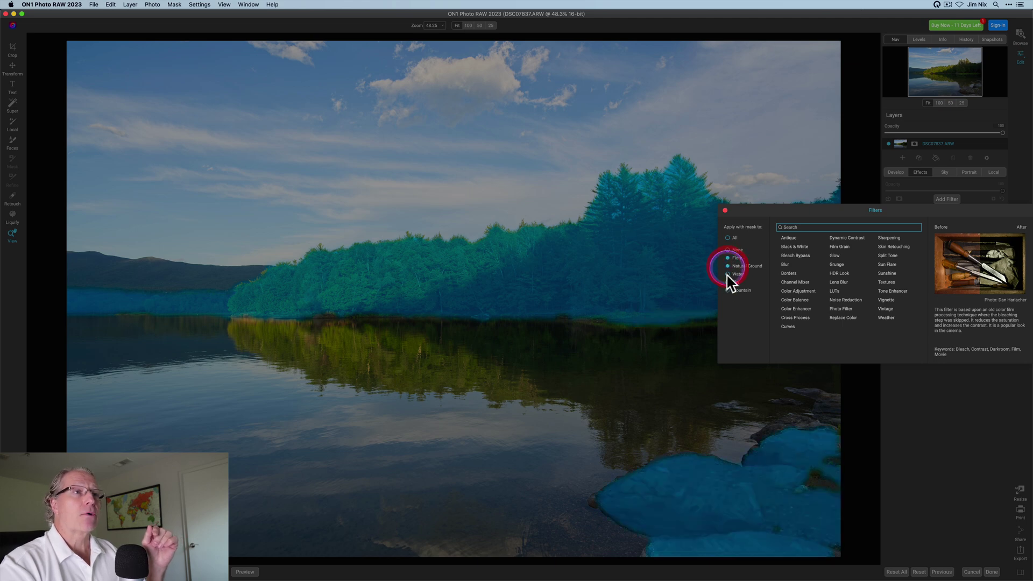
pyautogui.click(728, 290)
pyautogui.click(728, 290)
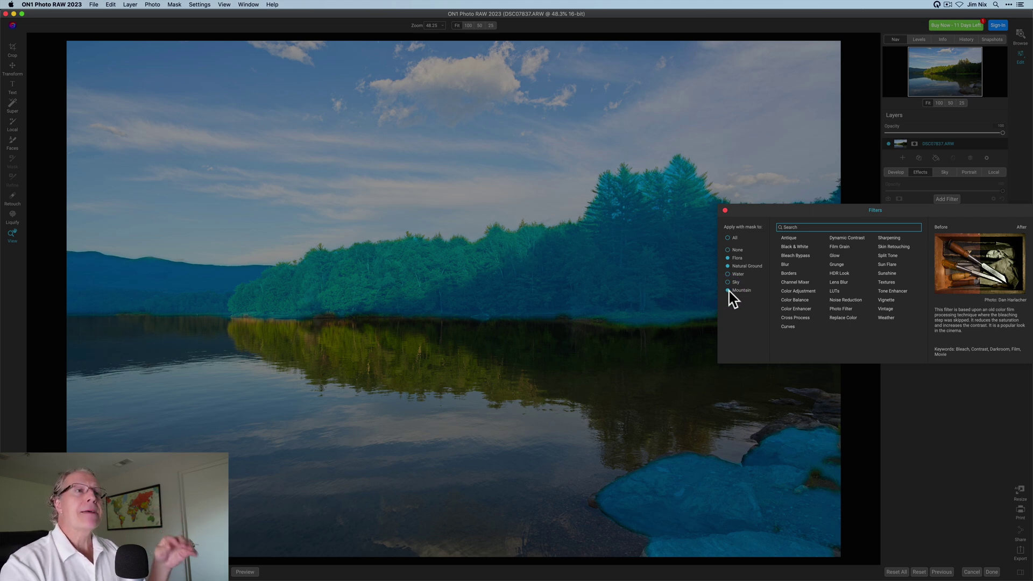
pyautogui.click(839, 238)
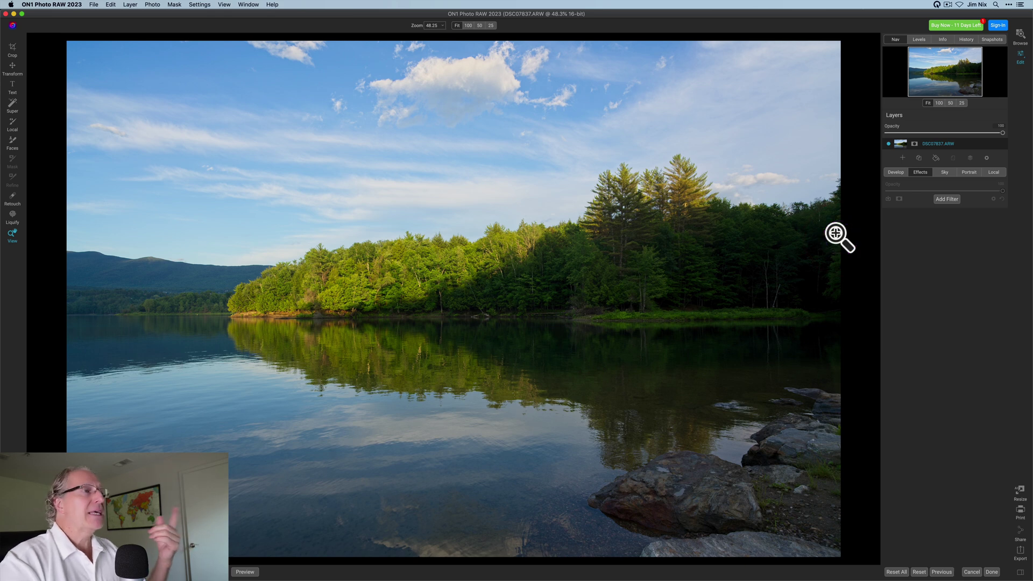
# Raise the Dynamic Contrast filter's Medium and Large contrast to 25
pyautogui.click(929, 237)
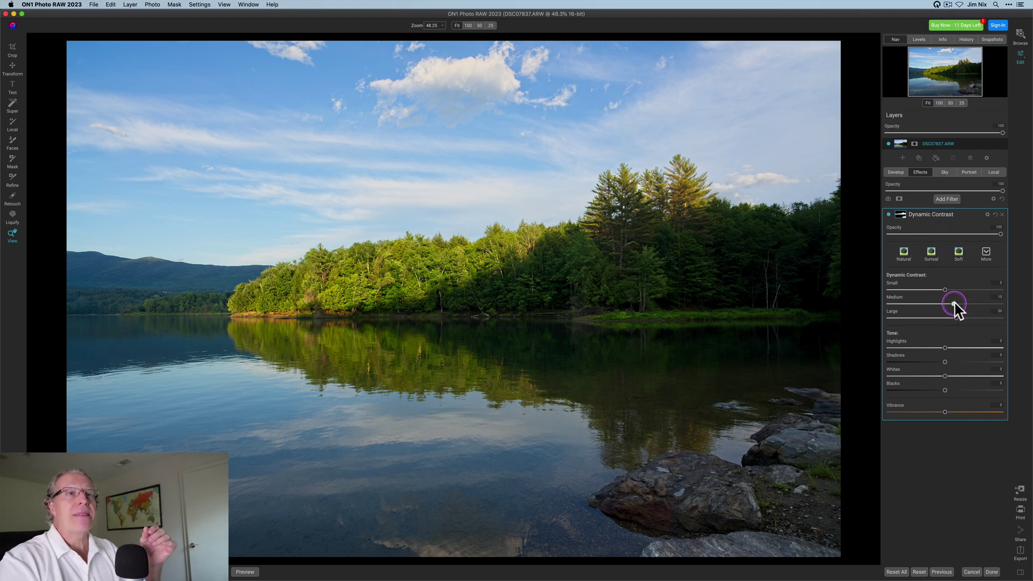
pyautogui.moveTo(960, 305); pyautogui.dragTo(961, 323)
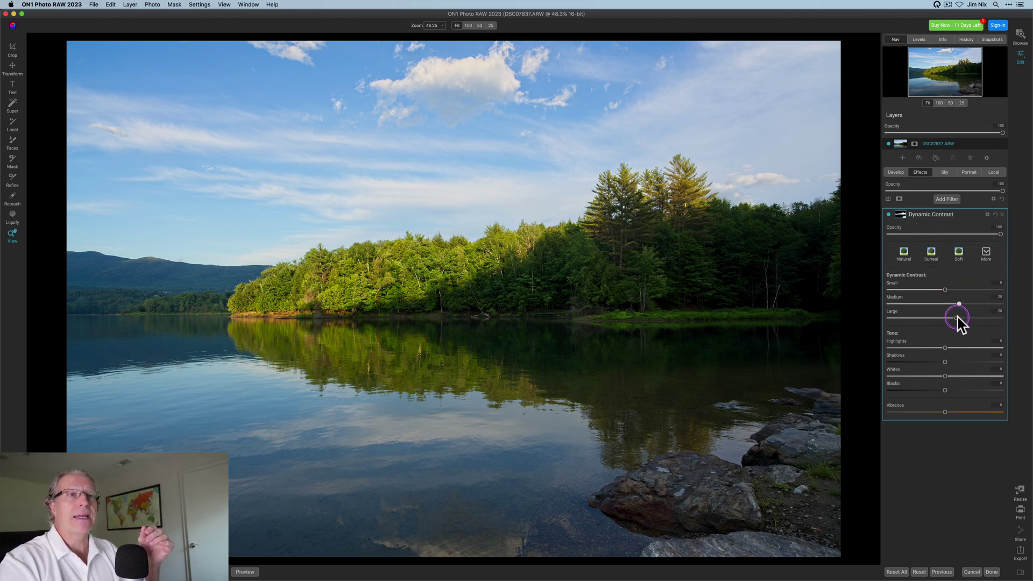
pyautogui.click(958, 318)
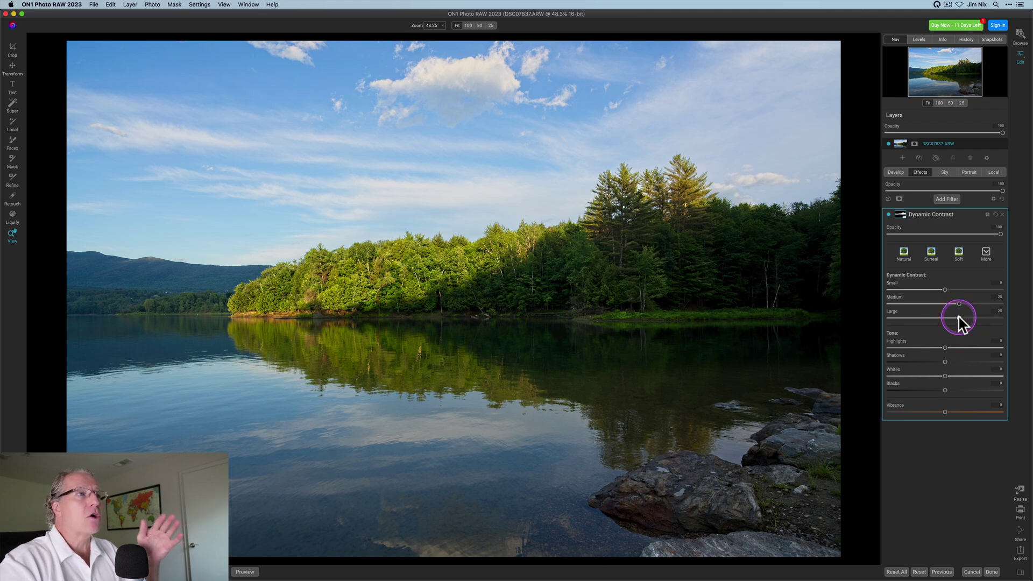
# Show the filter's Mask AI settings and preview the mask in black and white, then return
pyautogui.click(901, 215)
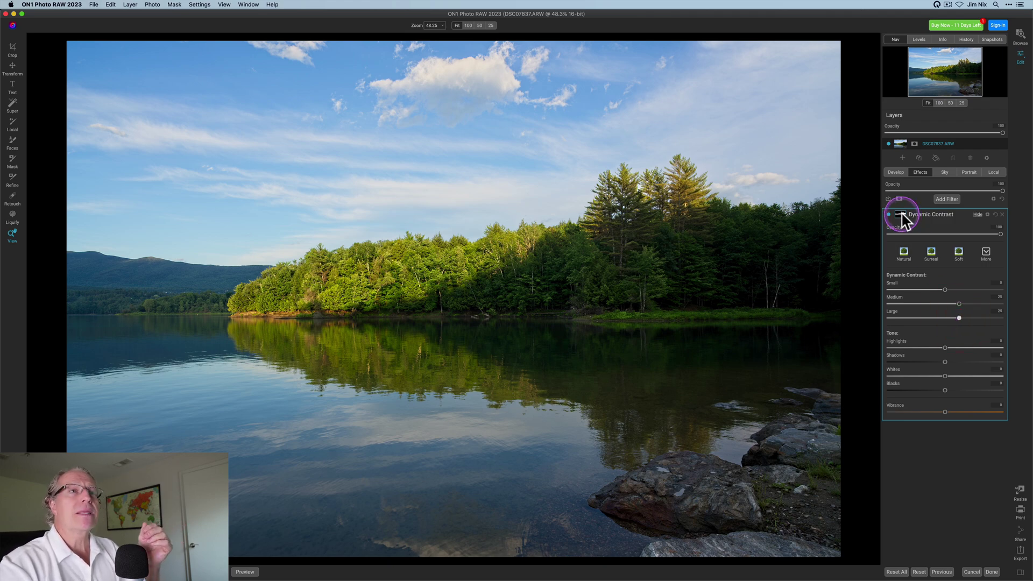
pyautogui.click(960, 282)
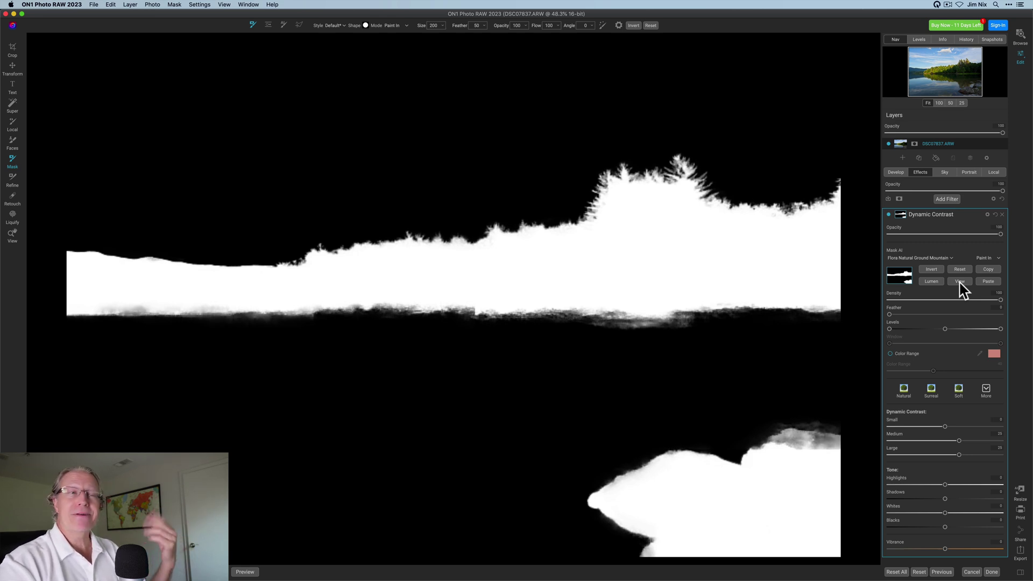
pyautogui.click(960, 281)
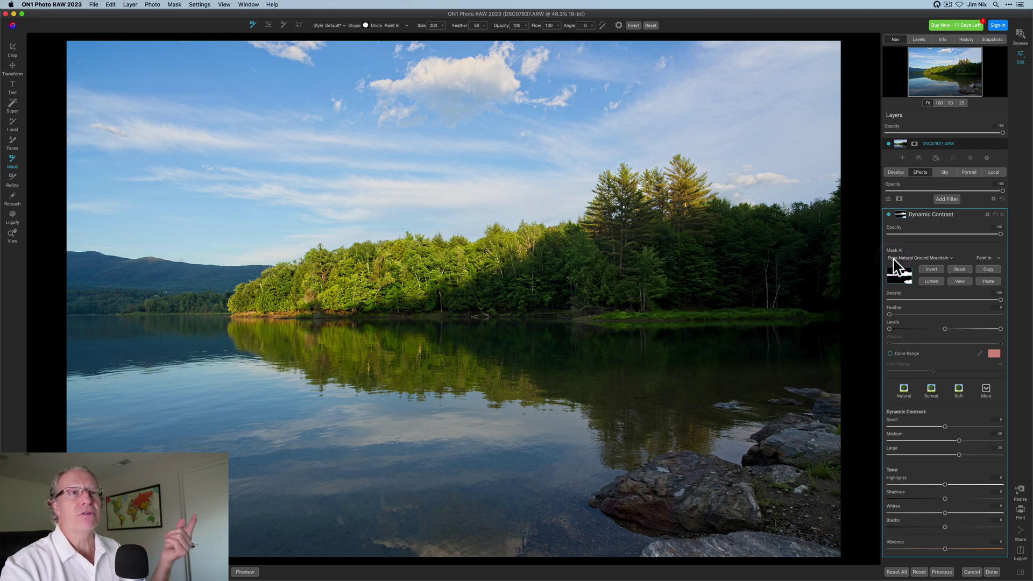
# Close the Mask AI subject list without changes and fold away the filter's mask settings
pyautogui.click(952, 260)
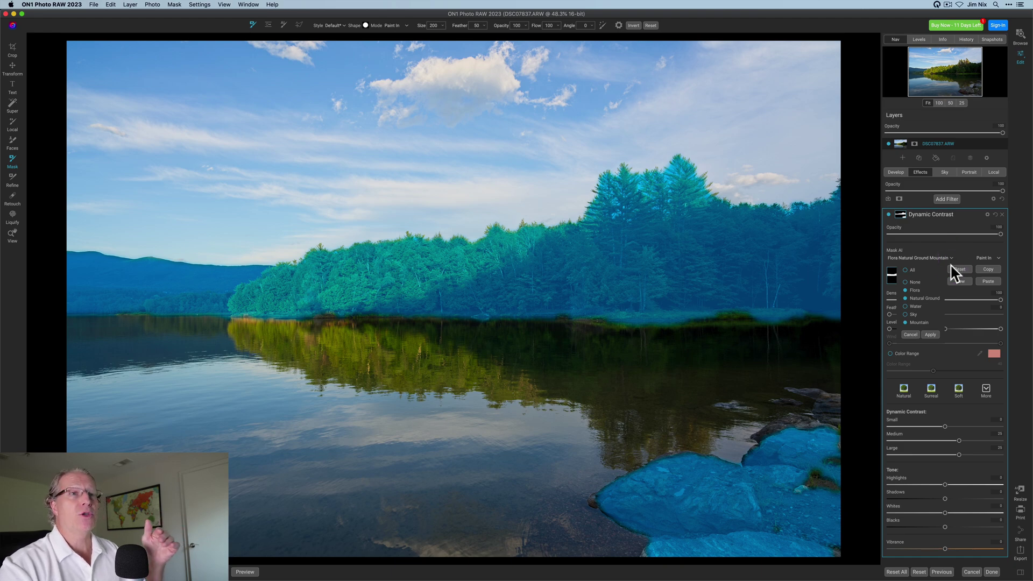
pyautogui.click(912, 336)
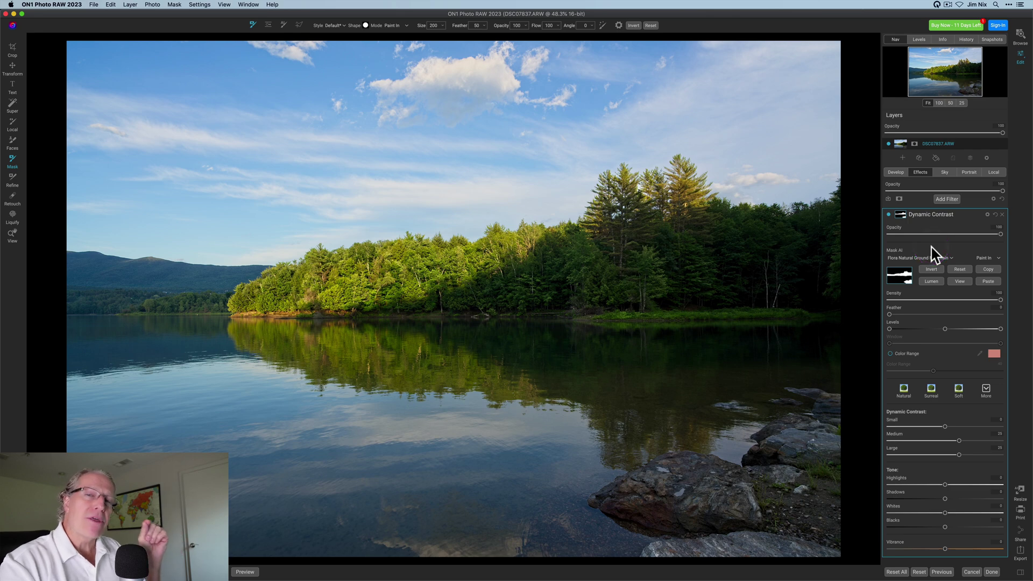
pyautogui.click(989, 271)
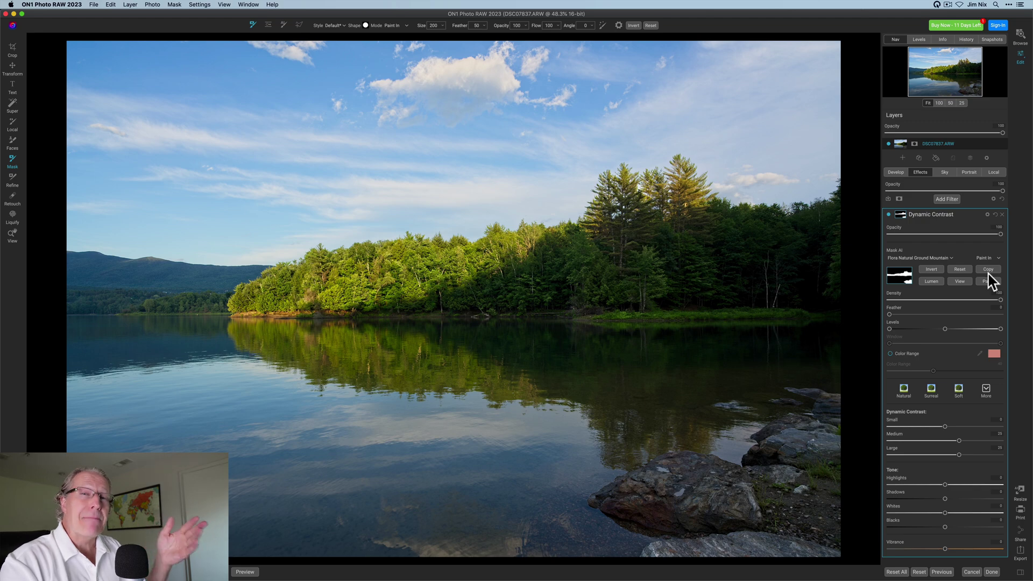
pyautogui.click(900, 214)
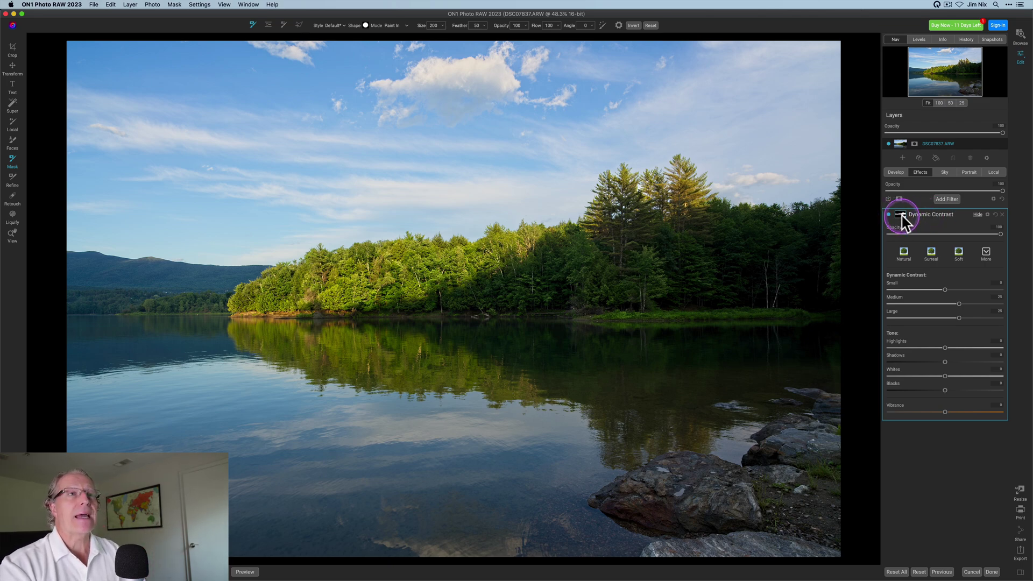
# Add a second Dynamic Contrast filter
pyautogui.click(900, 214)
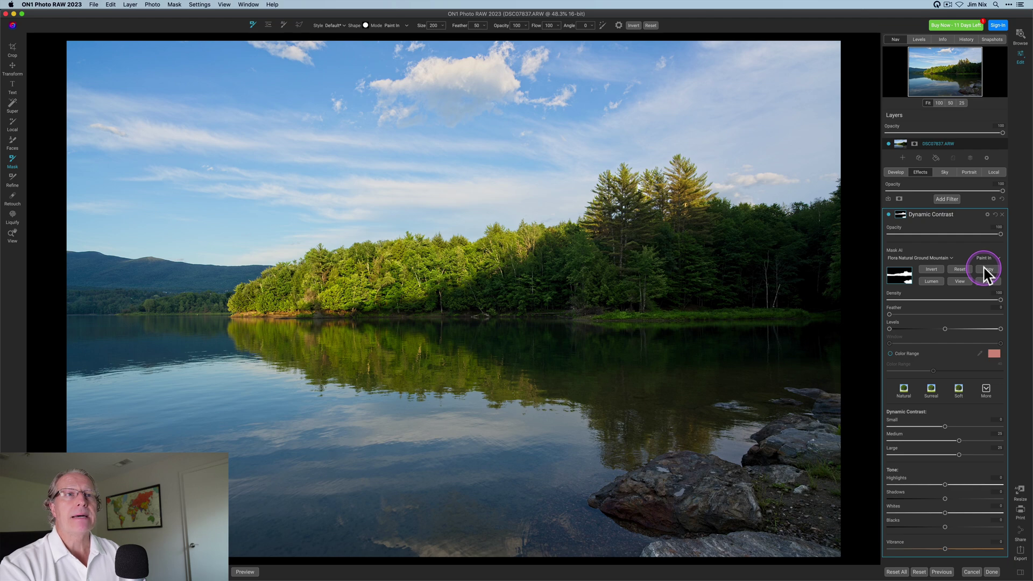
pyautogui.click(948, 200)
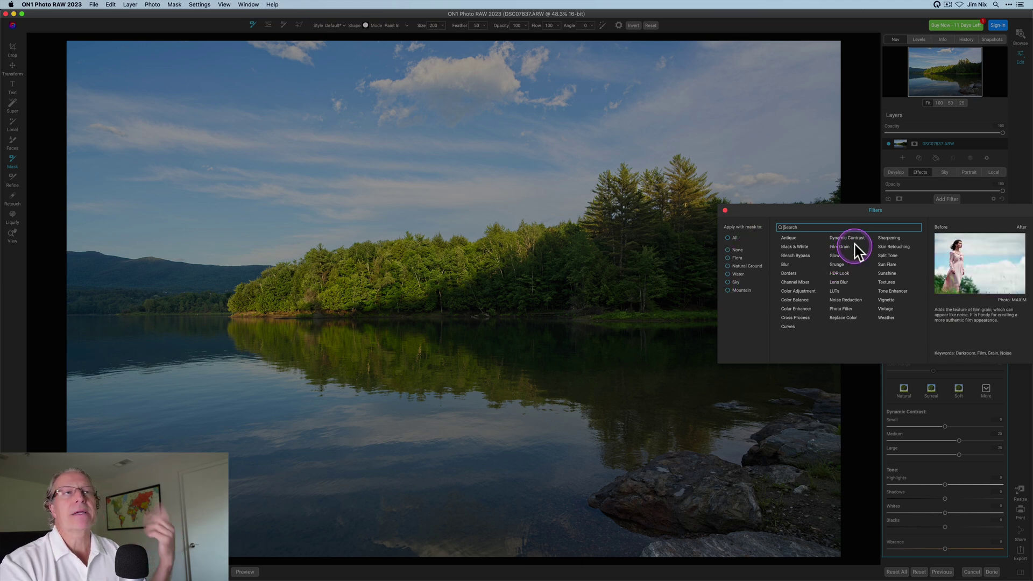
pyautogui.click(854, 238)
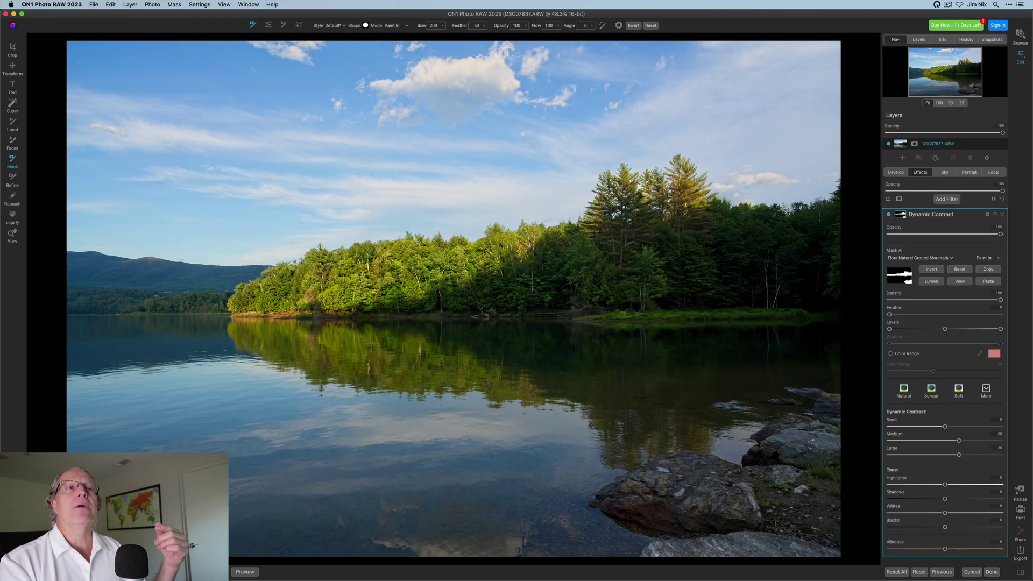
pyautogui.click(905, 261)
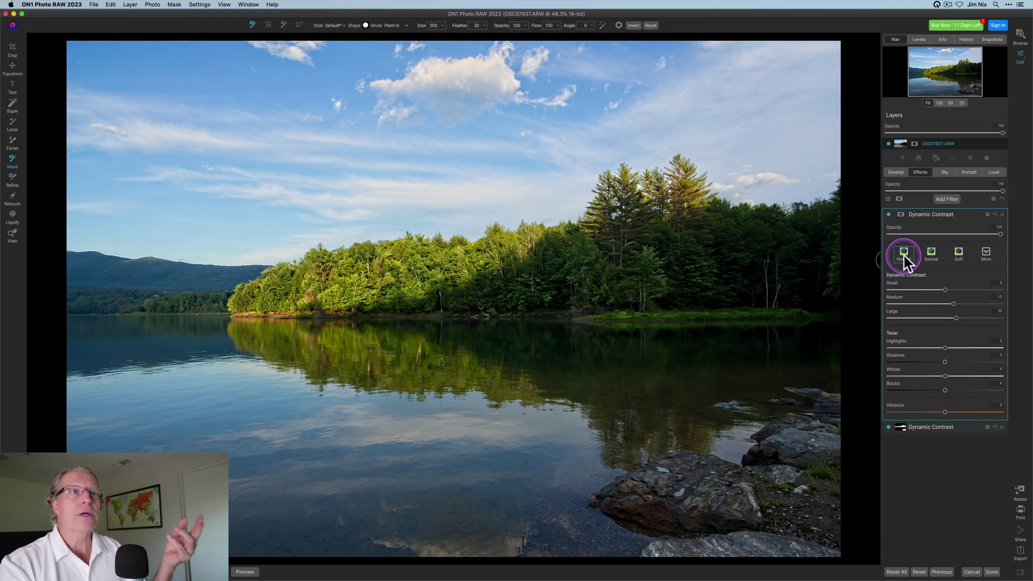
# Paste the Flora/Natural Ground/Mountain mask into the new filter and invert it to target sky and water
pyautogui.click(901, 214)
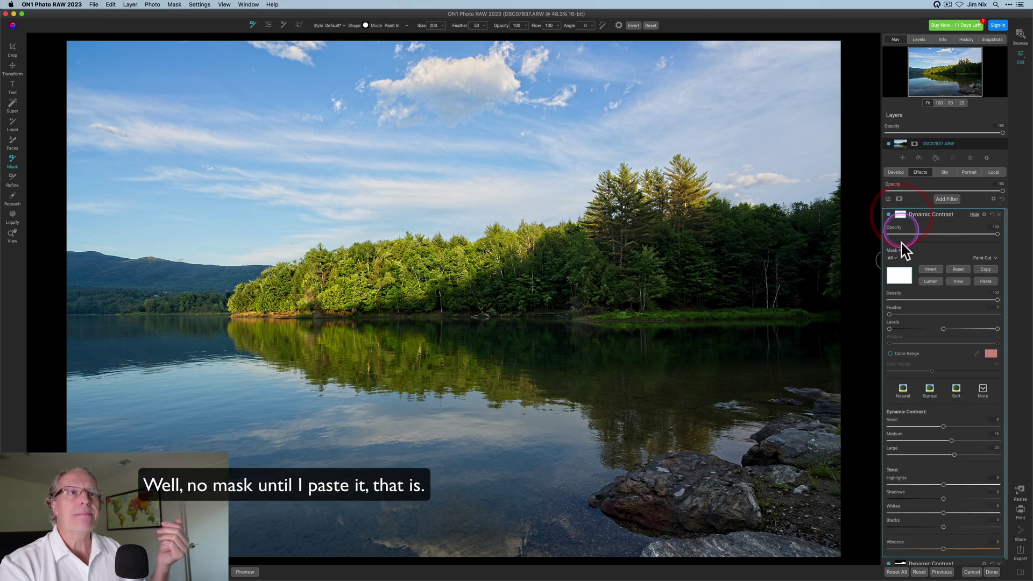
pyautogui.click(981, 282)
pyautogui.click(933, 271)
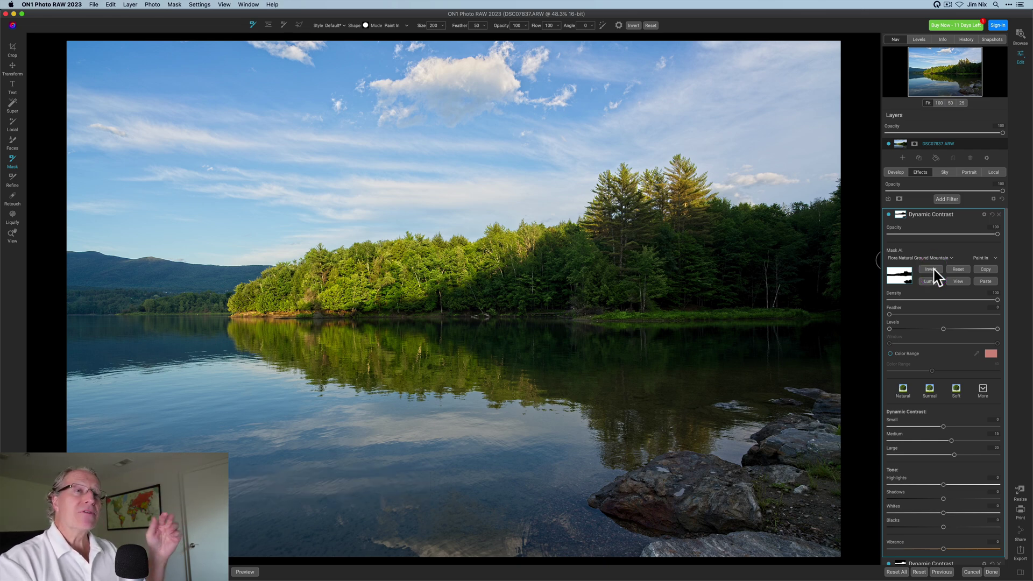
# Set Small contrast to -36, Medium and Large to -33, Vibrance 14, and compare the filter off and on
pyautogui.click(904, 222)
pyautogui.moveTo(945, 289); pyautogui.dragTo(925, 290)
pyautogui.click(926, 304)
pyautogui.click(927, 318)
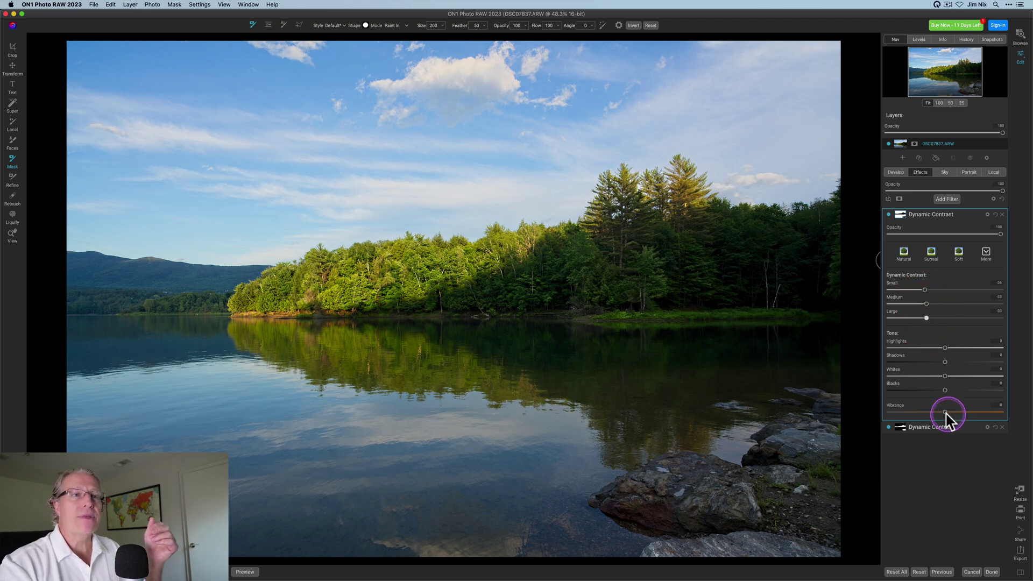
pyautogui.moveTo(946, 414); pyautogui.dragTo(950, 415)
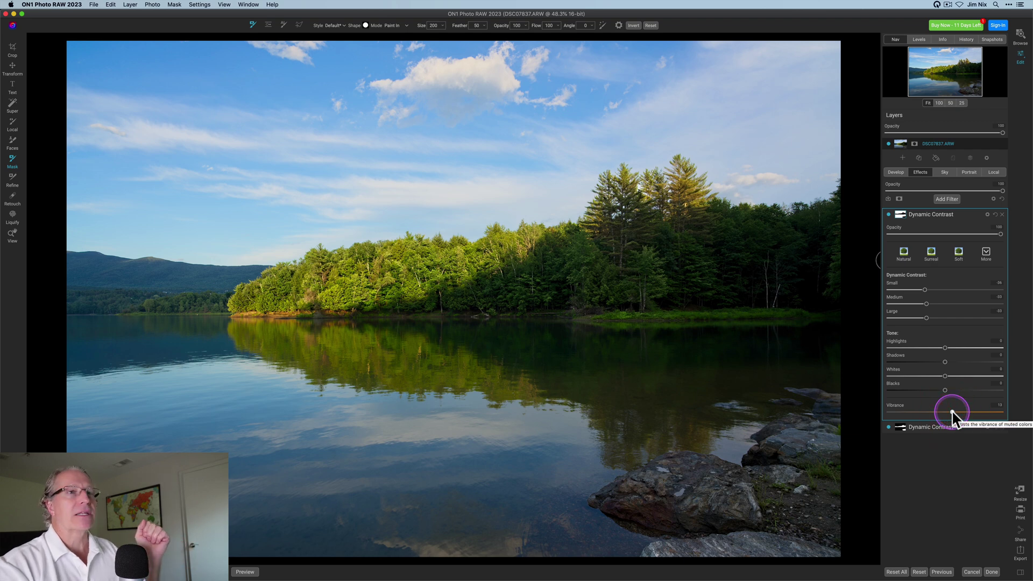
pyautogui.click(890, 214)
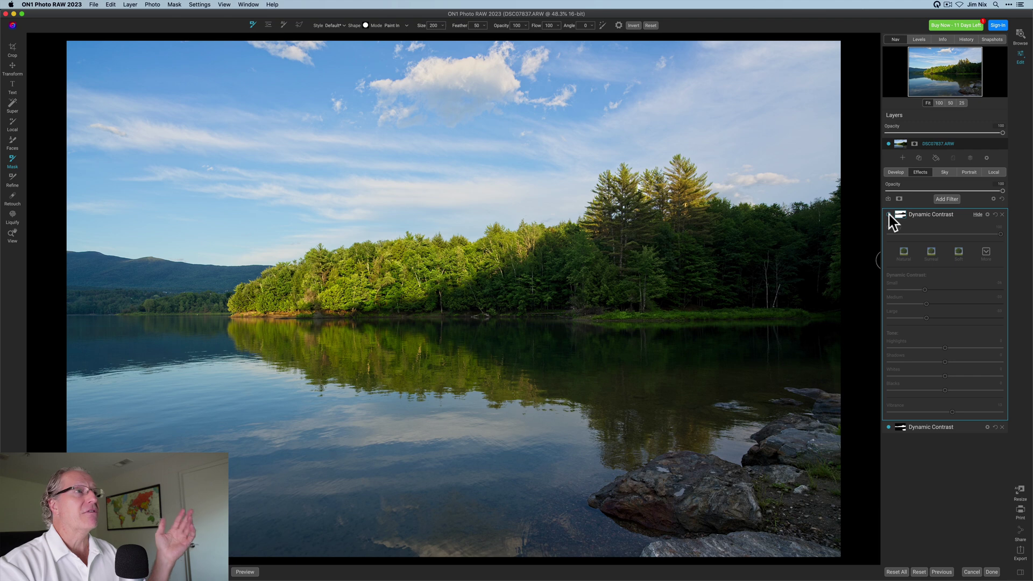
pyautogui.click(889, 215)
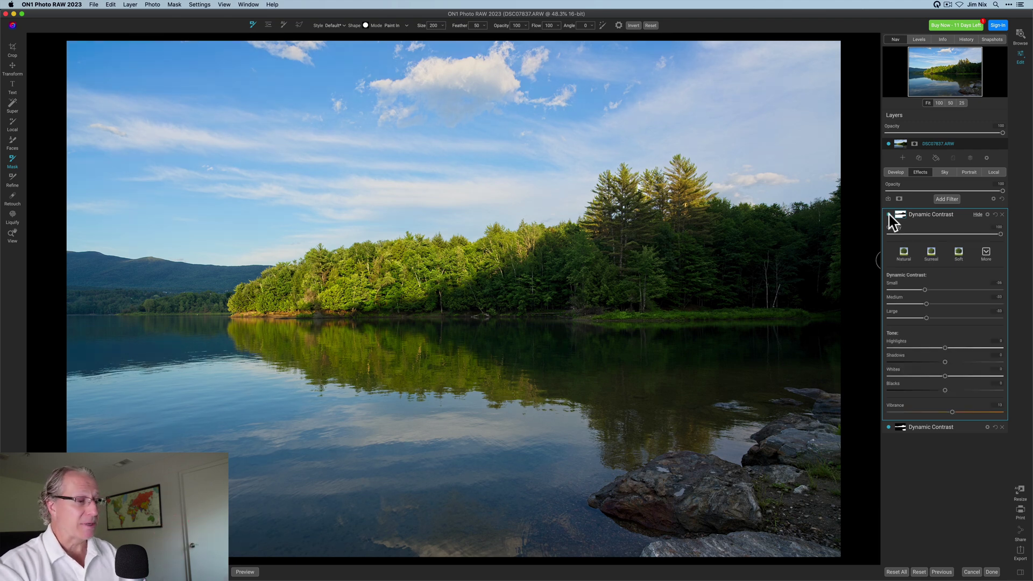
# Add a sky-masked Color Adjustment filter using the Sky preset (Range 20, Saturation 20, Brightness -30)
pyautogui.click(946, 200)
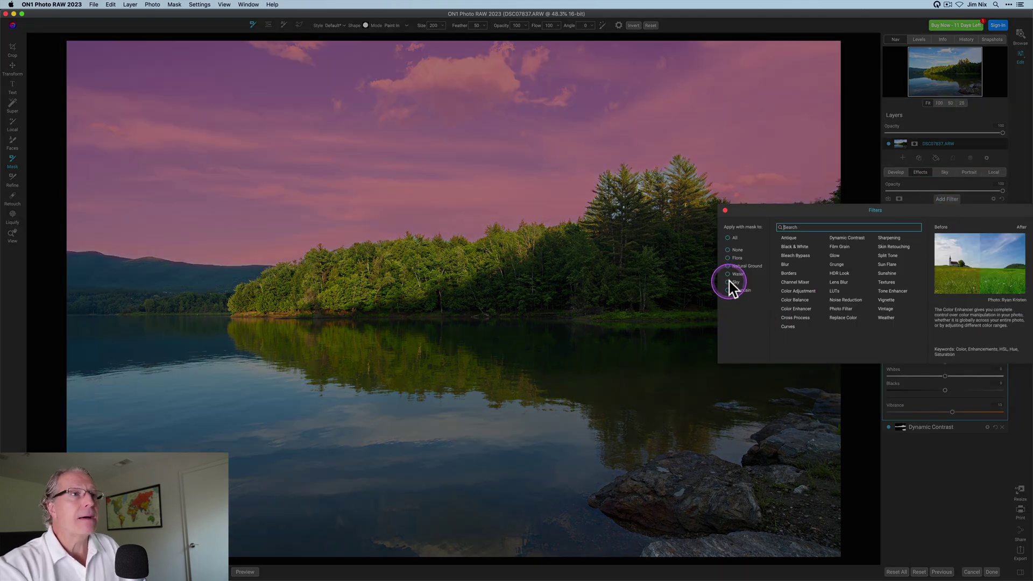
pyautogui.click(730, 282)
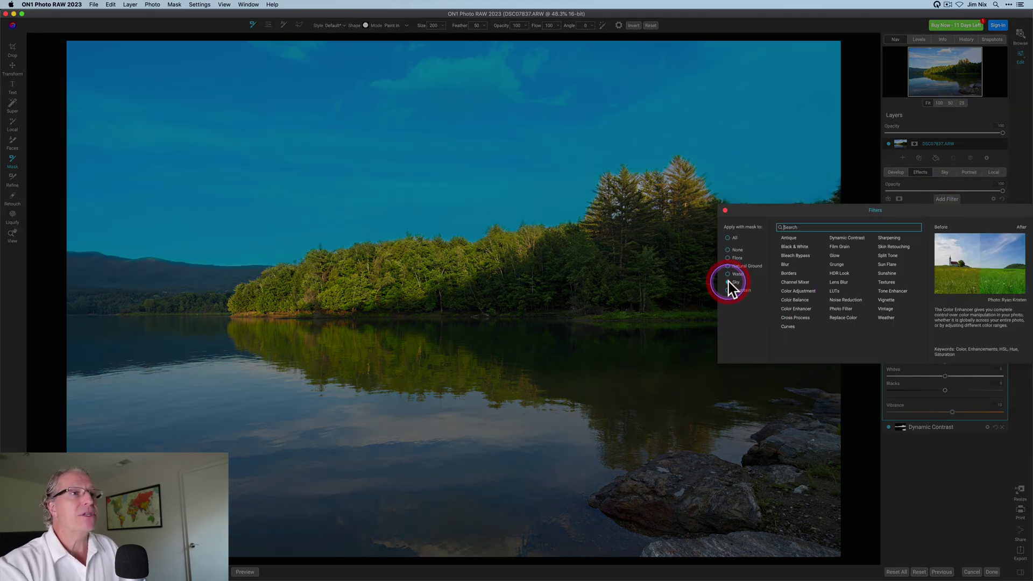
pyautogui.click(808, 295)
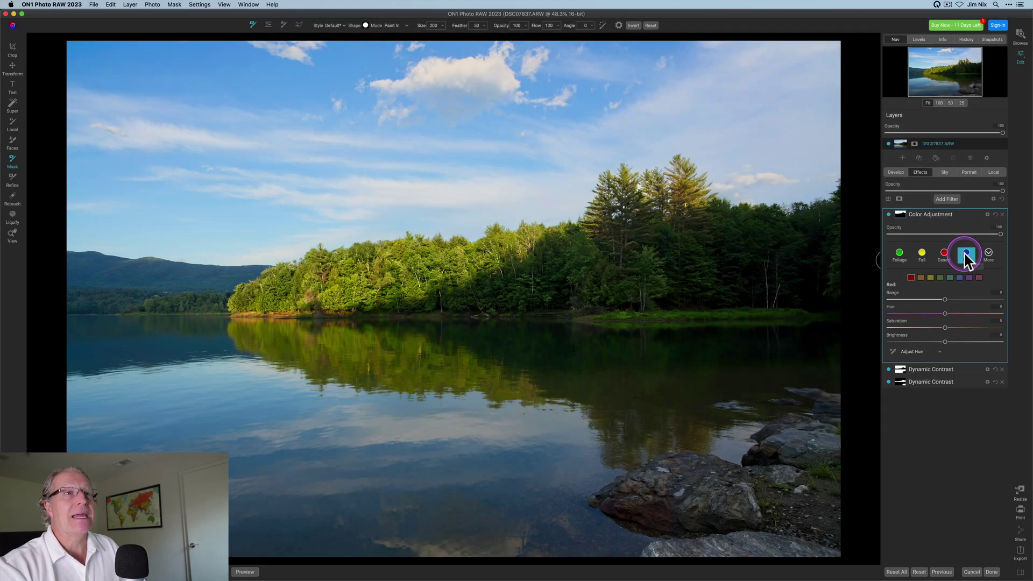
pyautogui.click(966, 254)
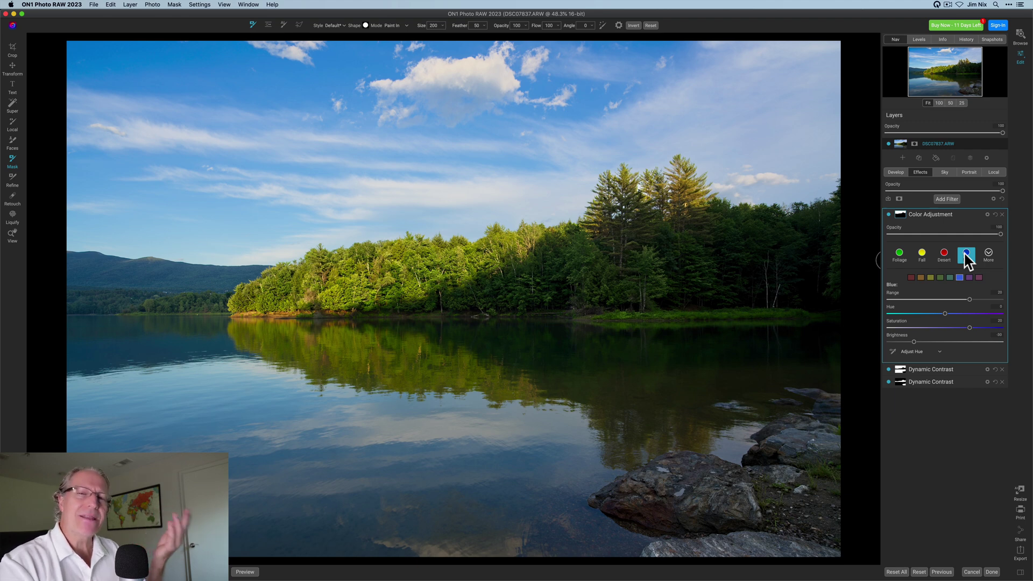
# Add Water alongside Sky in the Color Adjustment's Mask AI subjects, then collapse the filter
pyautogui.click(931, 238)
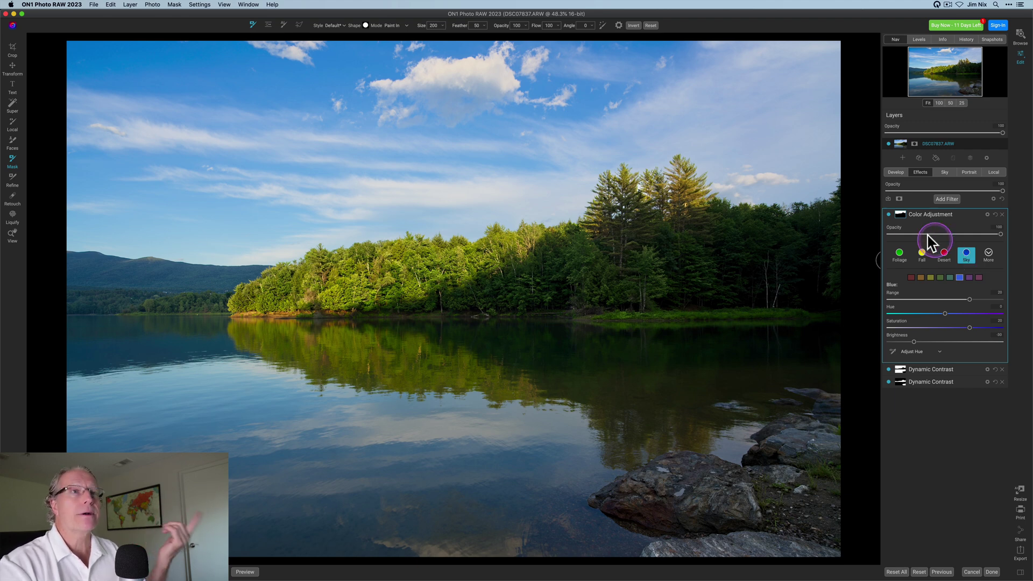
pyautogui.click(900, 215)
pyautogui.click(895, 258)
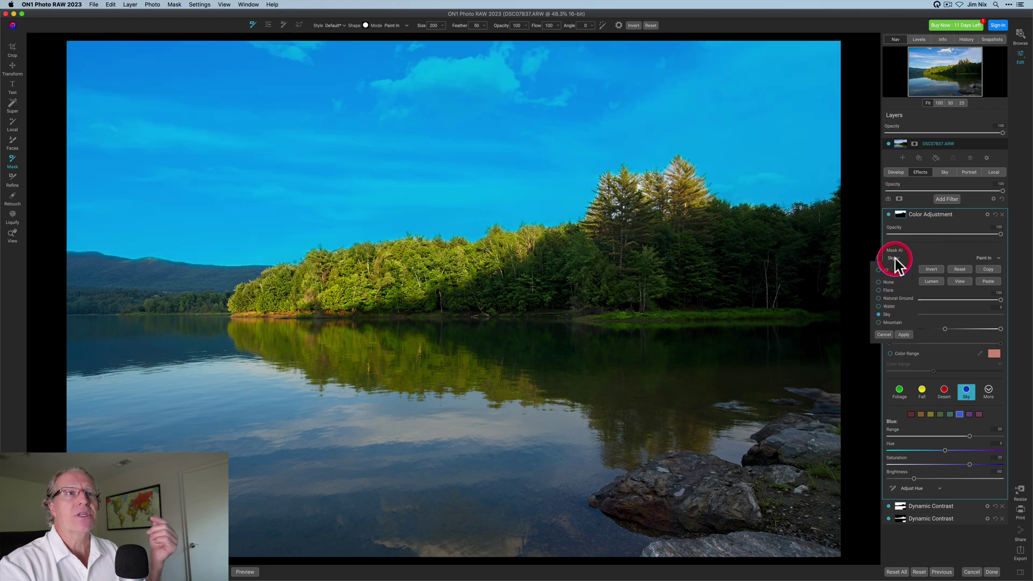
pyautogui.click(880, 306)
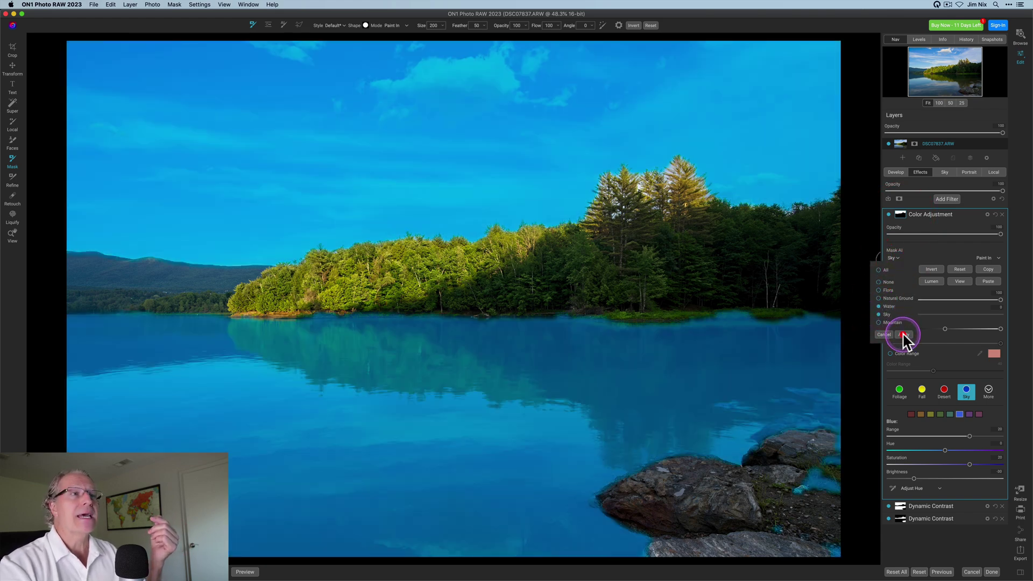
pyautogui.click(904, 334)
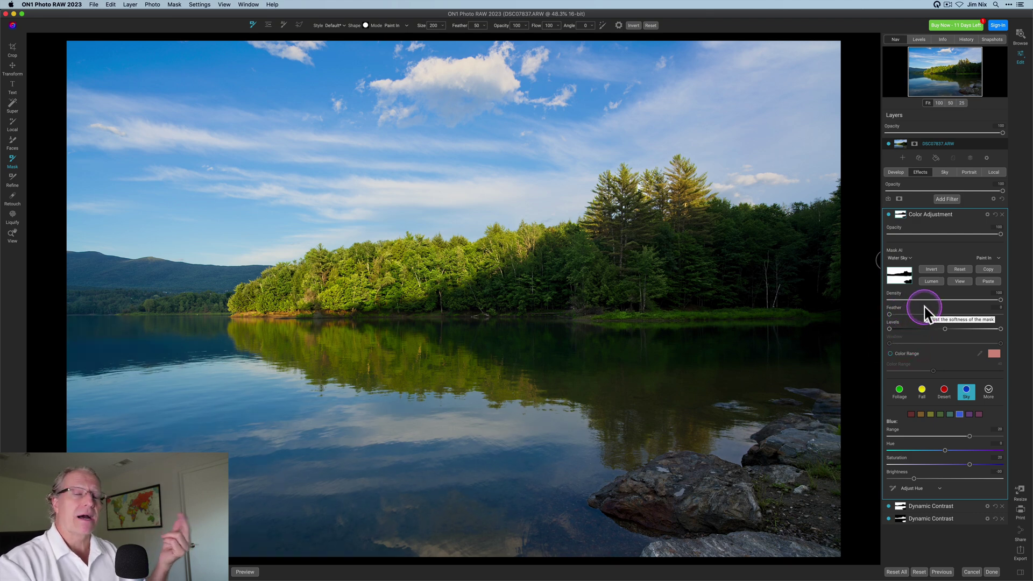
pyautogui.click(904, 259)
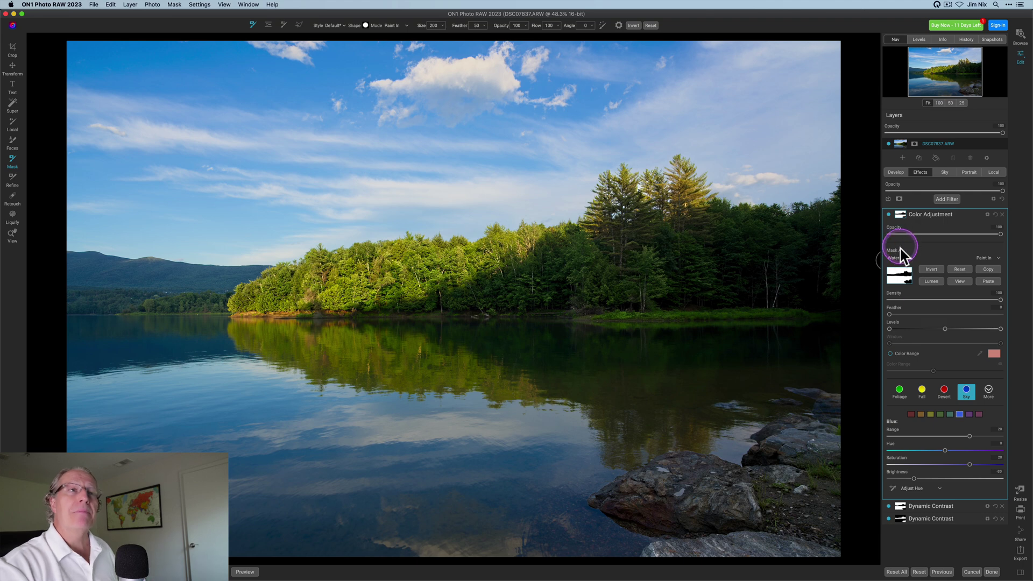
pyautogui.click(904, 260)
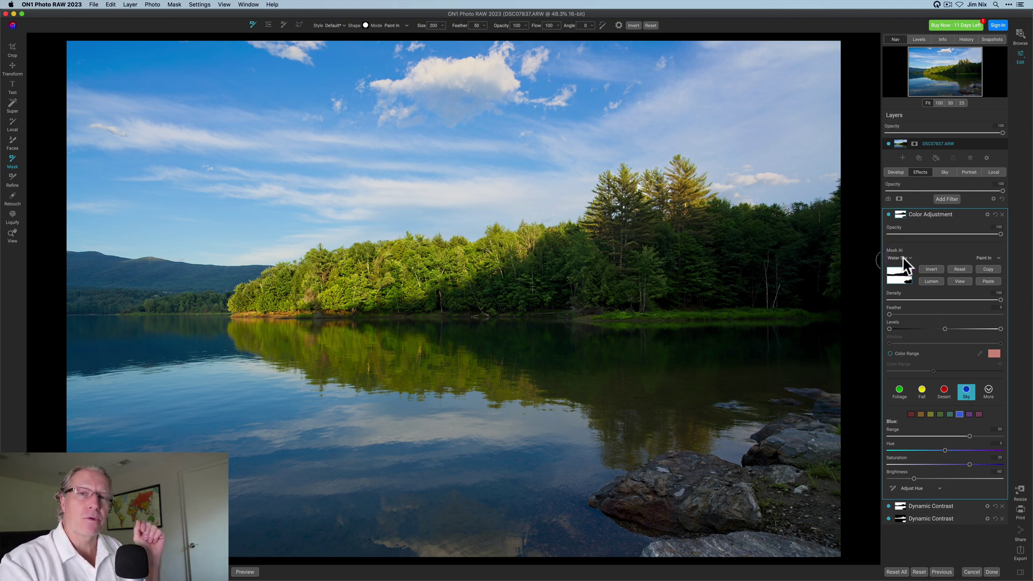
pyautogui.click(921, 215)
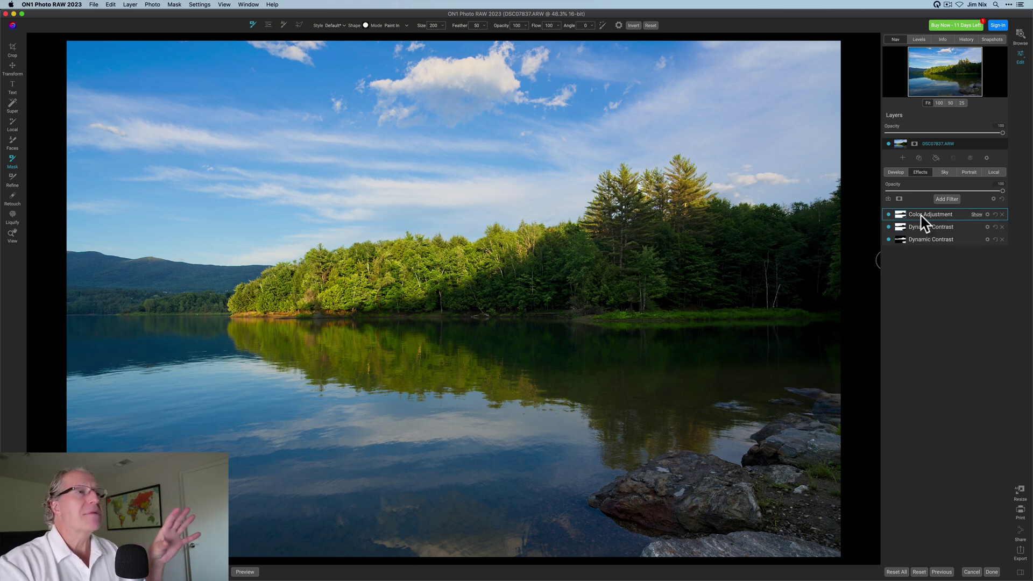
# Add a Color Enhancer filter with the Foliage preset to boost the greens
pyautogui.click(951, 200)
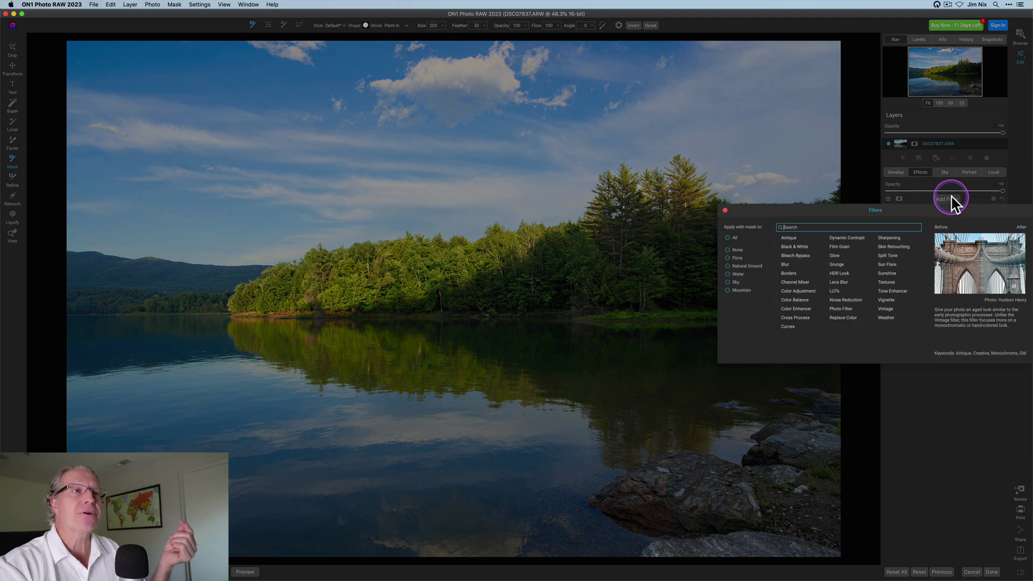
pyautogui.click(805, 312)
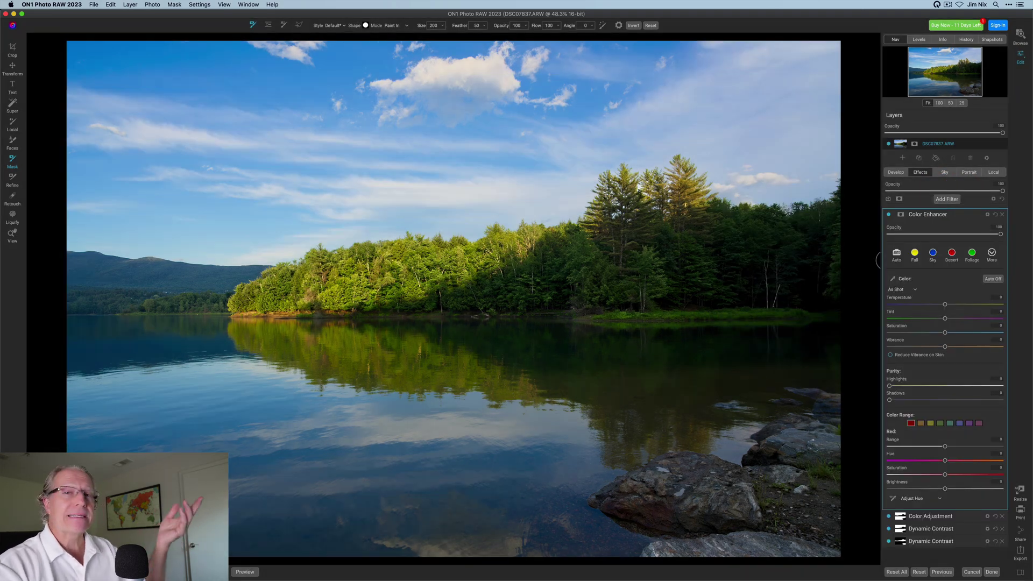
pyautogui.click(971, 251)
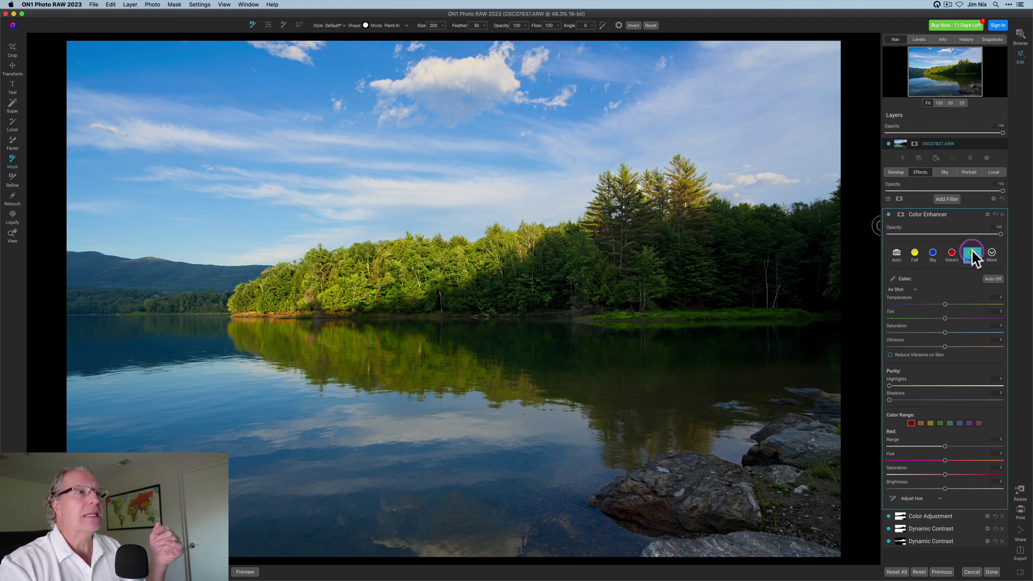
# Mask the Color Enhancer to Flora and Mountain, invert the mask, then collapse the filter
pyautogui.click(900, 214)
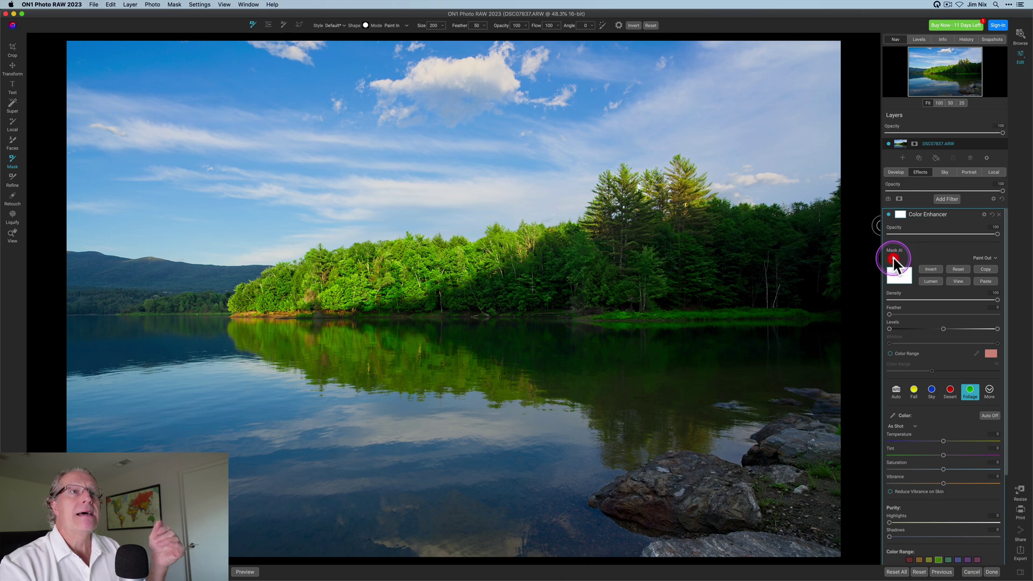
pyautogui.click(894, 259)
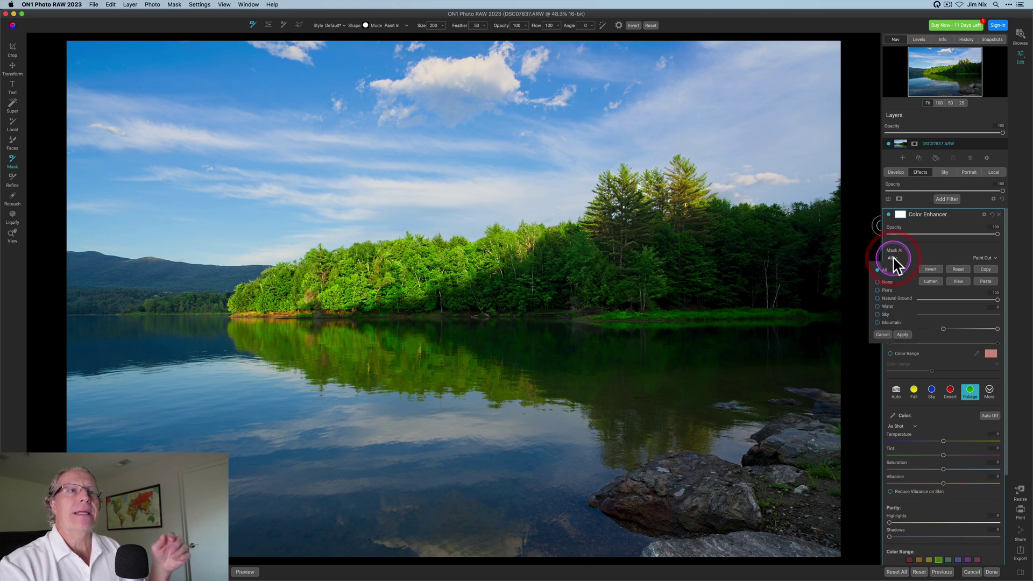
pyautogui.click(878, 290)
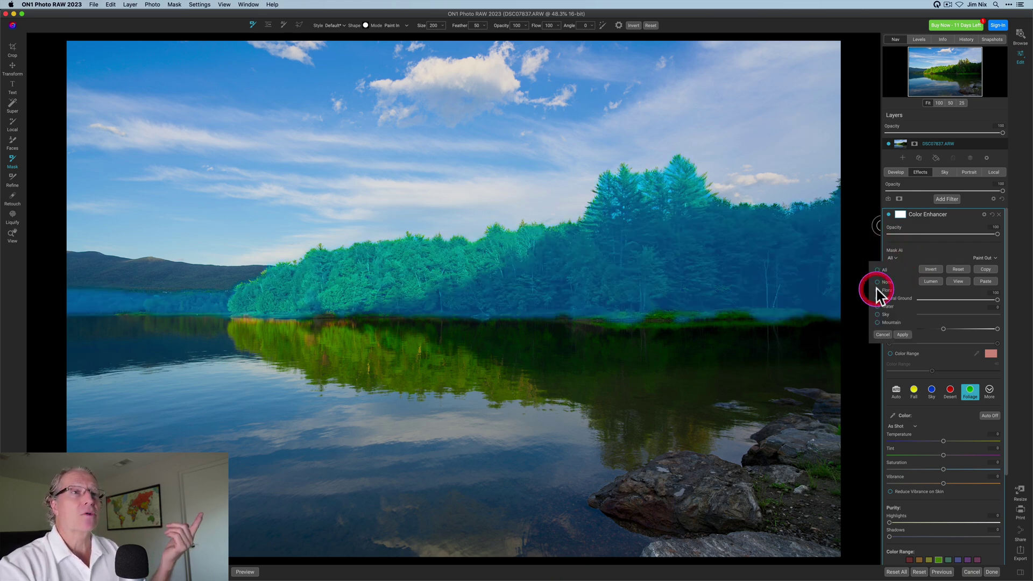
pyautogui.click(878, 324)
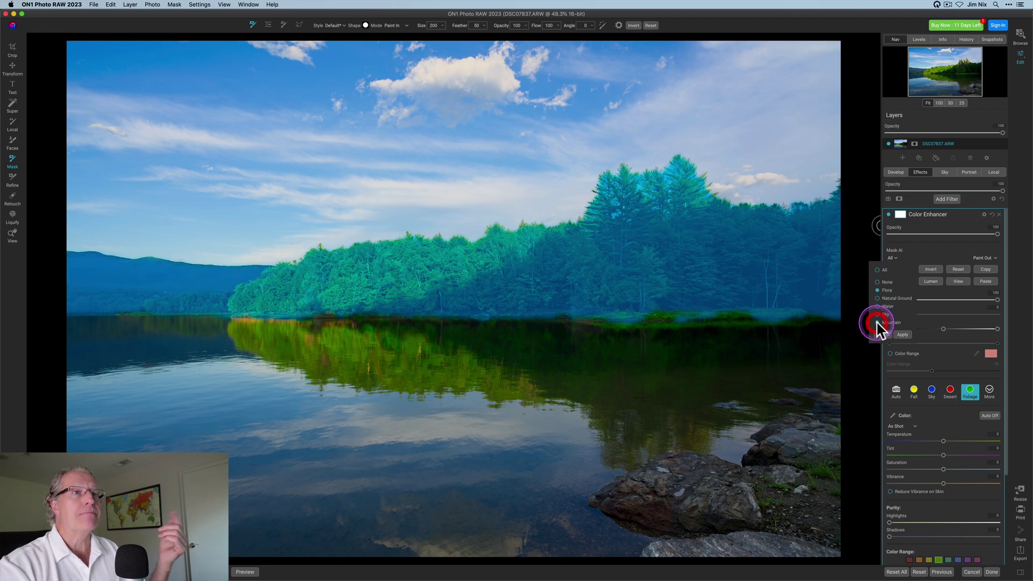
pyautogui.click(903, 335)
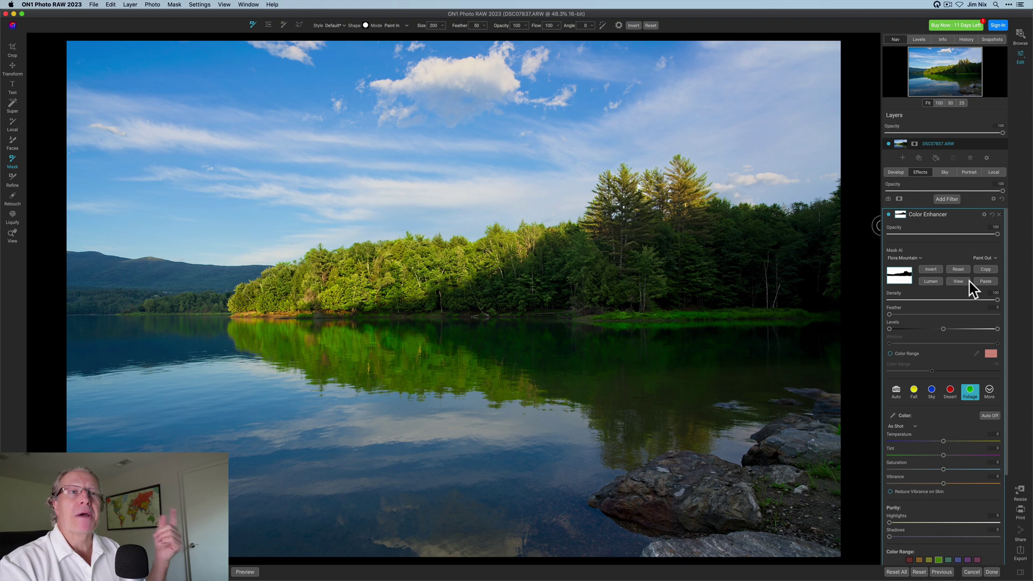
pyautogui.click(932, 267)
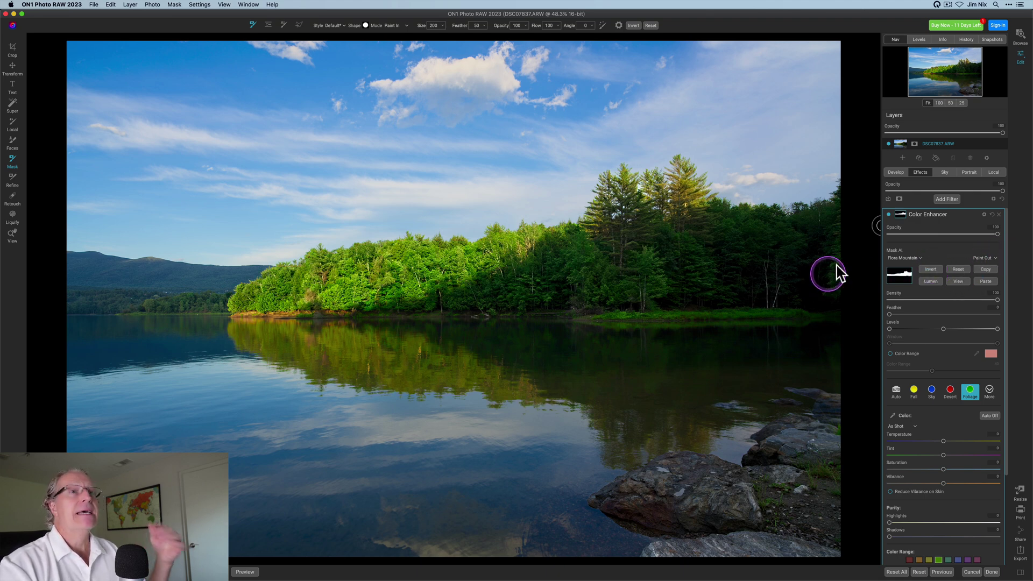
pyautogui.click(898, 219)
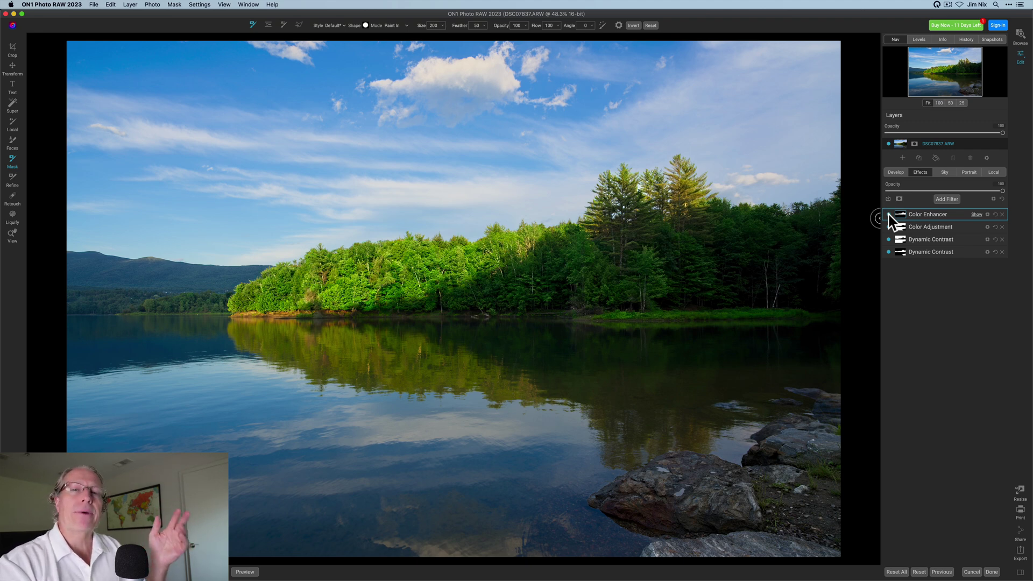
# Create a Local Adjustment with a Mask AI Water mask, then invert the mask
pyautogui.press('z')
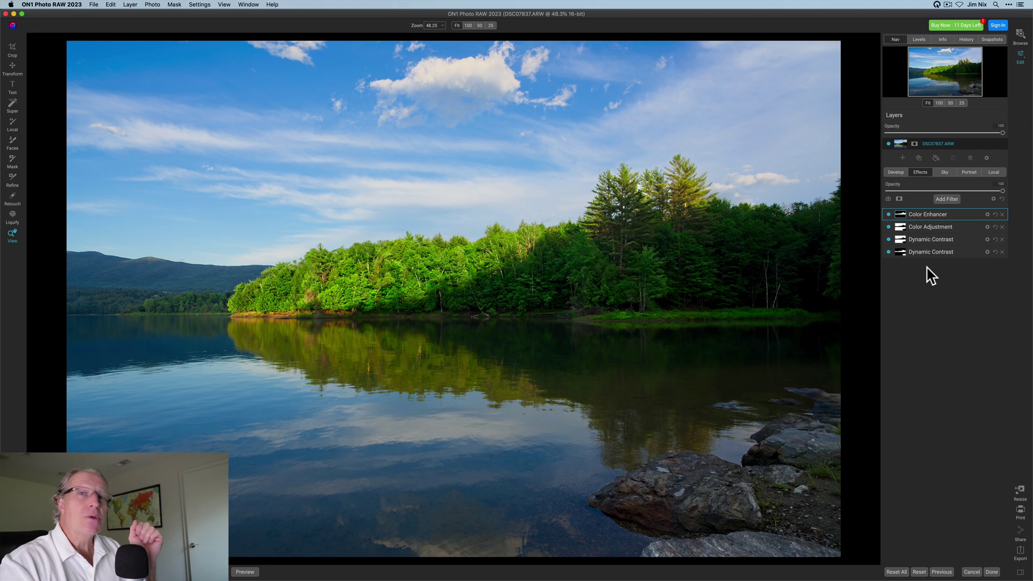
pyautogui.click(994, 172)
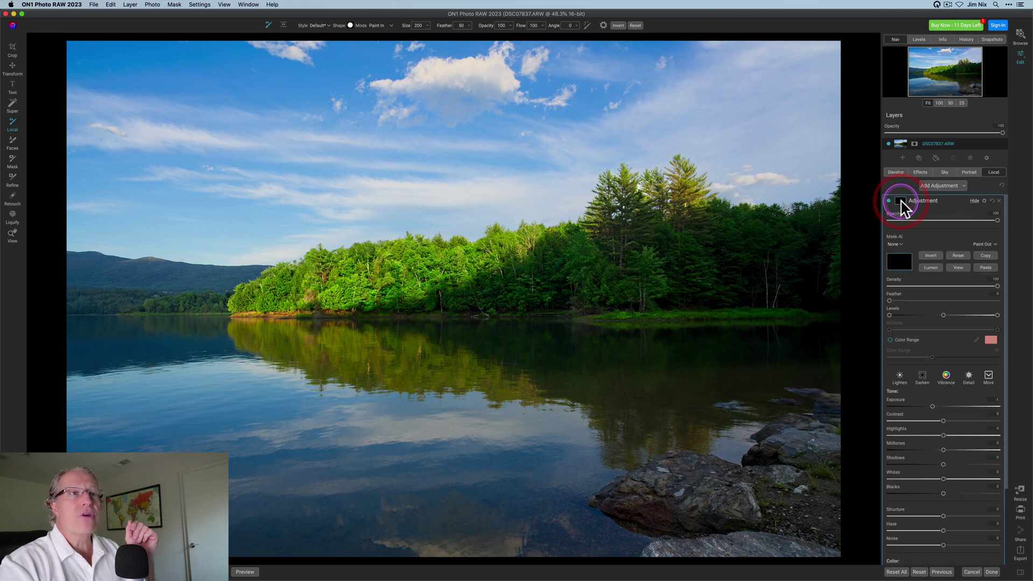
pyautogui.click(895, 245)
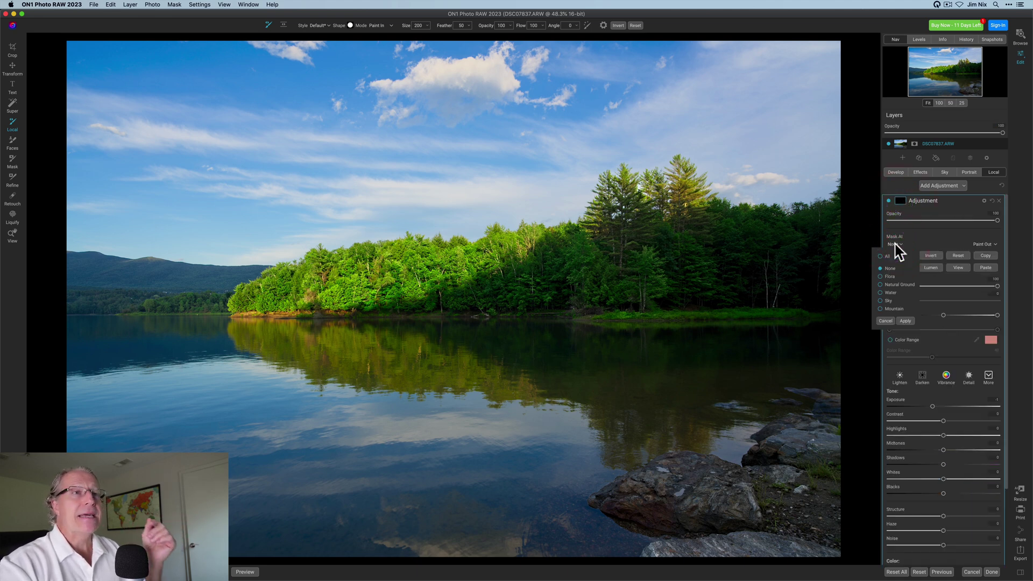
pyautogui.click(883, 294)
pyautogui.click(903, 322)
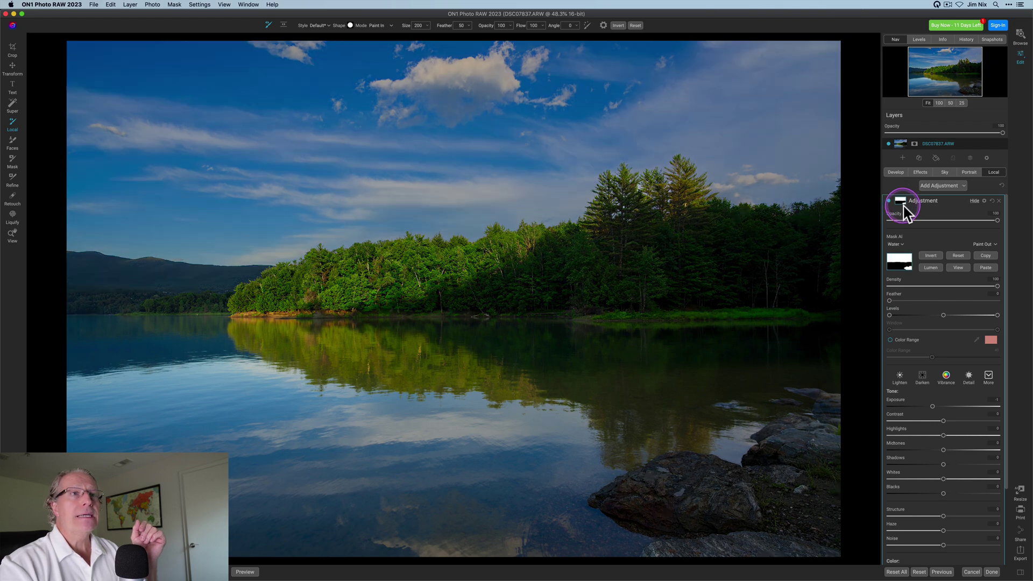
pyautogui.click(951, 267)
pyautogui.click(931, 256)
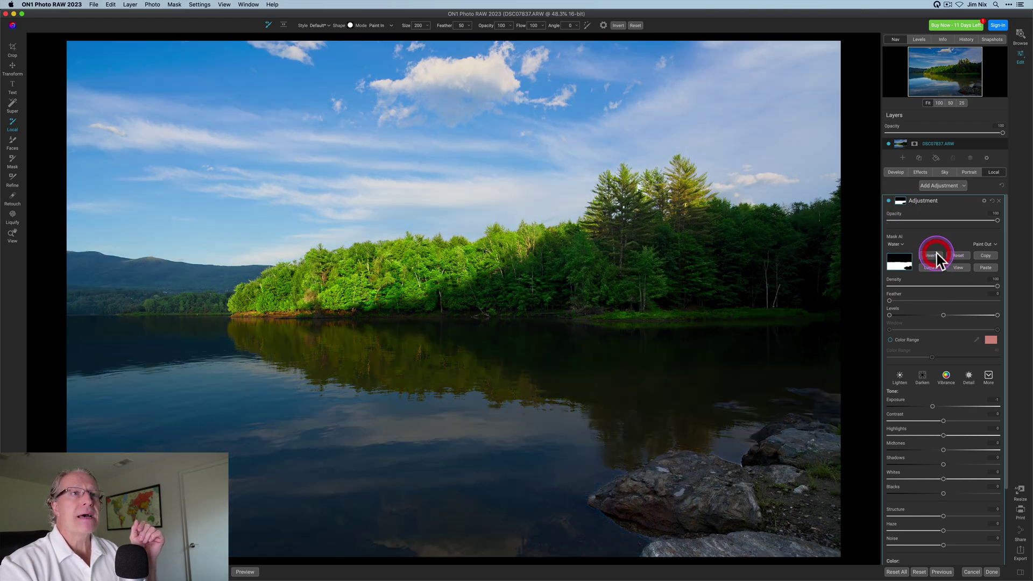
# Raise the local adjustment's Exposure to 0.3 to brighten the lake
pyautogui.click(896, 204)
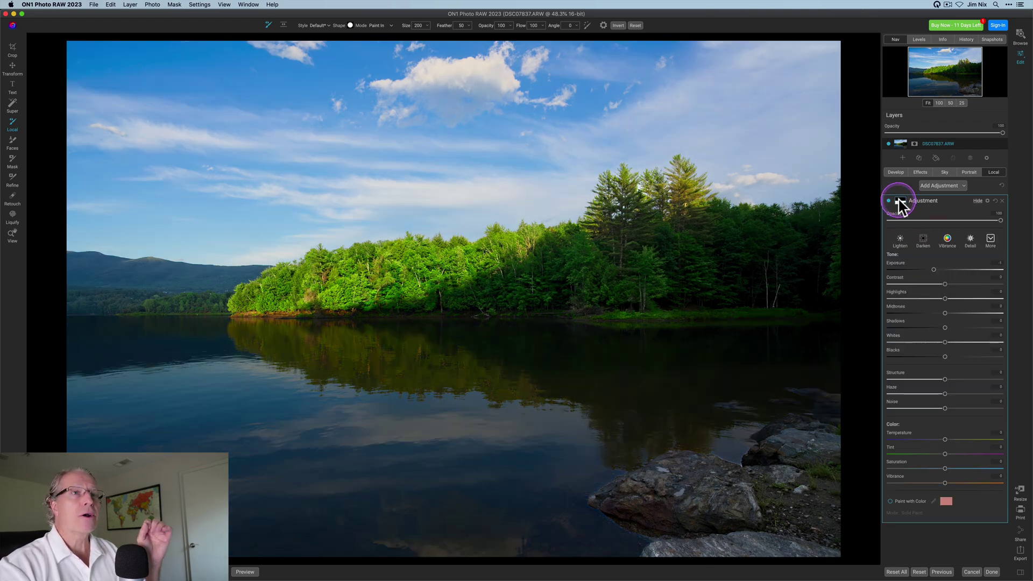
pyautogui.moveTo(935, 269); pyautogui.dragTo(951, 271)
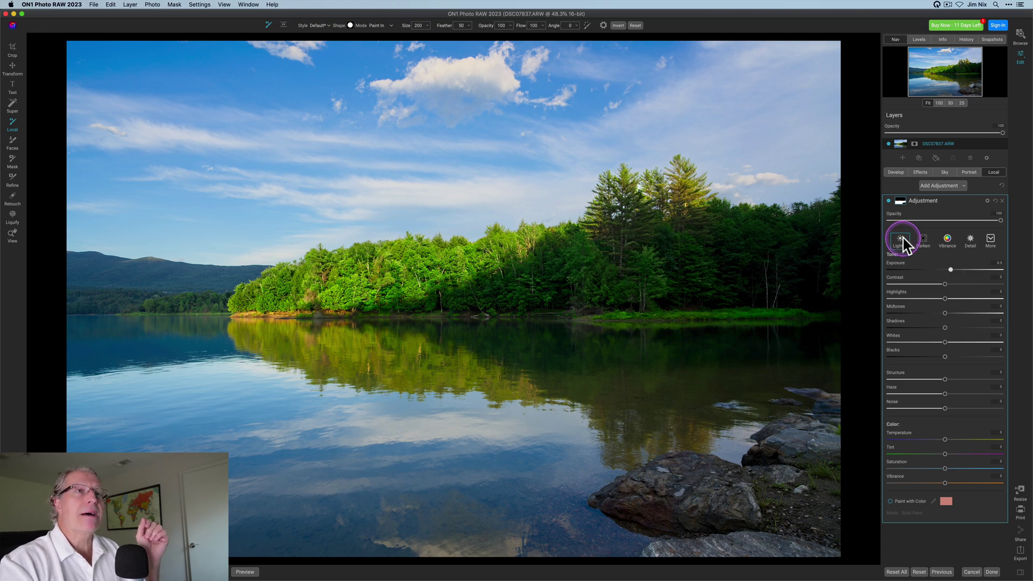
pyautogui.click(901, 202)
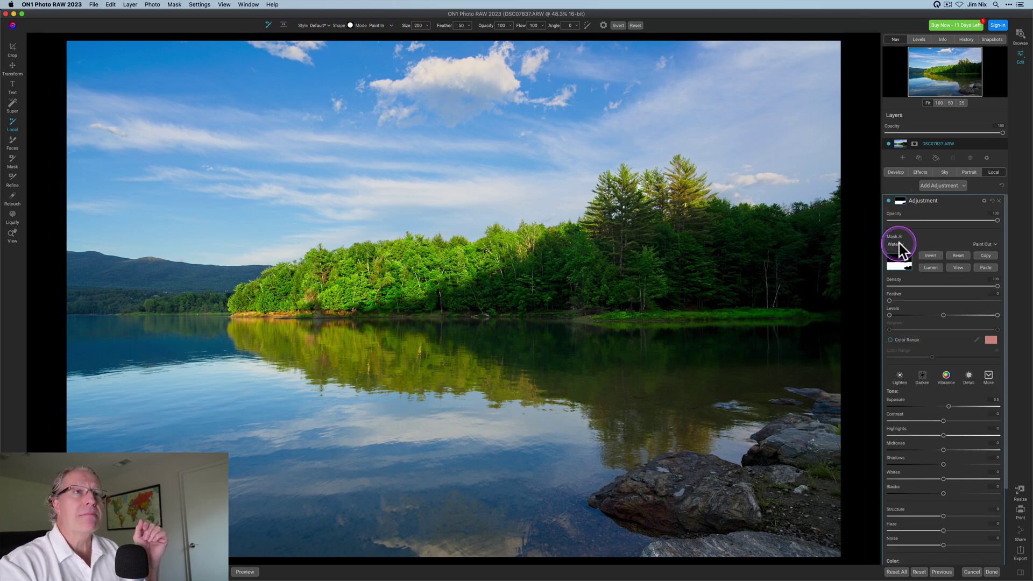
# Preview the water mask, toggle the water adjustment off and on to compare, then collapse it
pyautogui.click(957, 269)
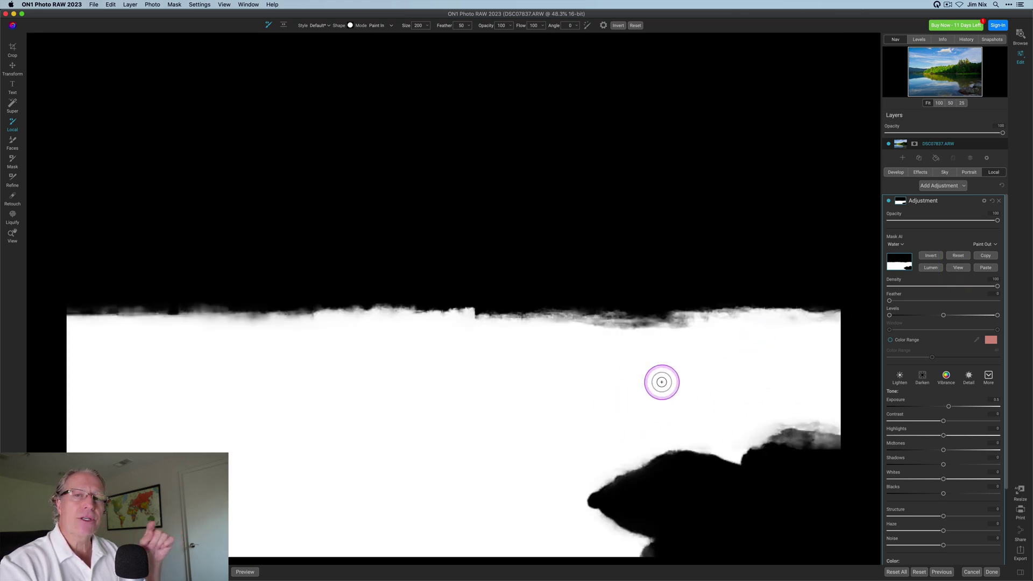
pyautogui.click(959, 268)
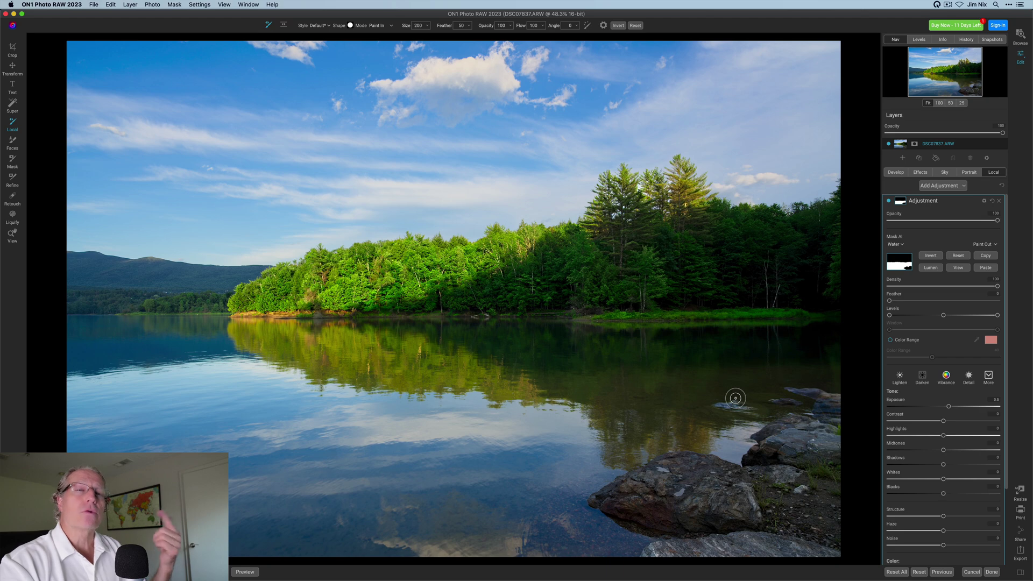
pyautogui.click(889, 201)
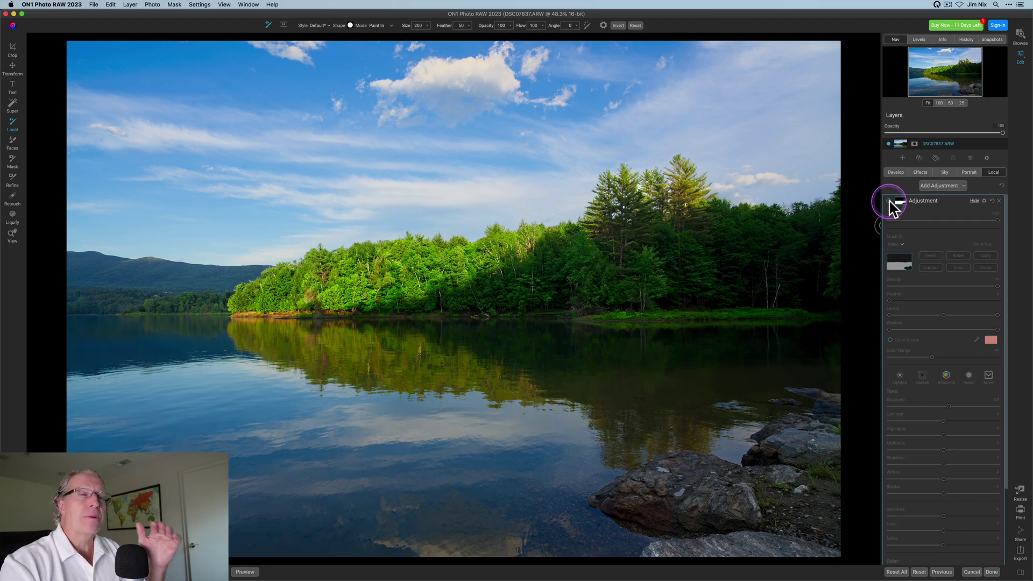
pyautogui.click(890, 201)
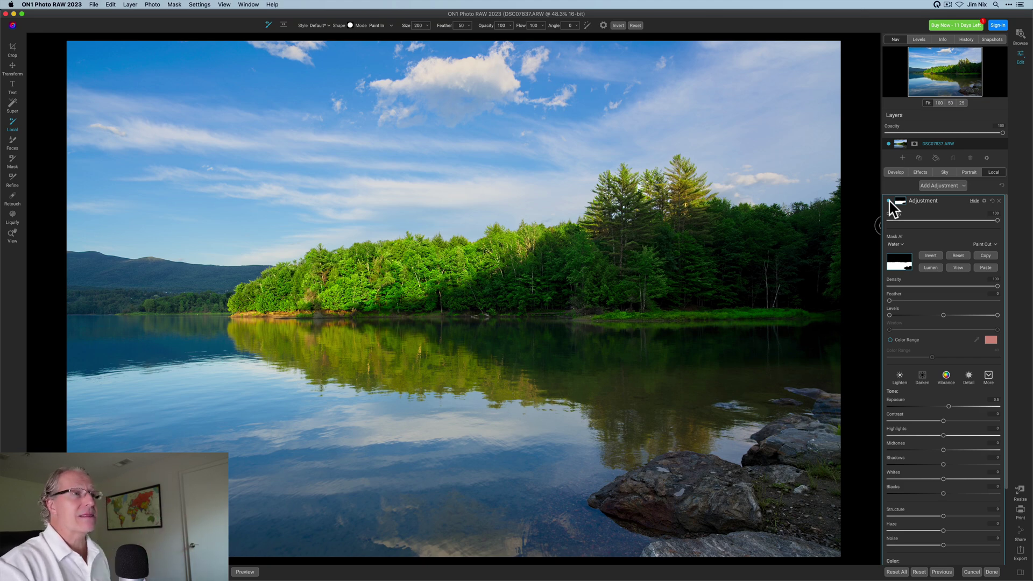
pyautogui.click(924, 204)
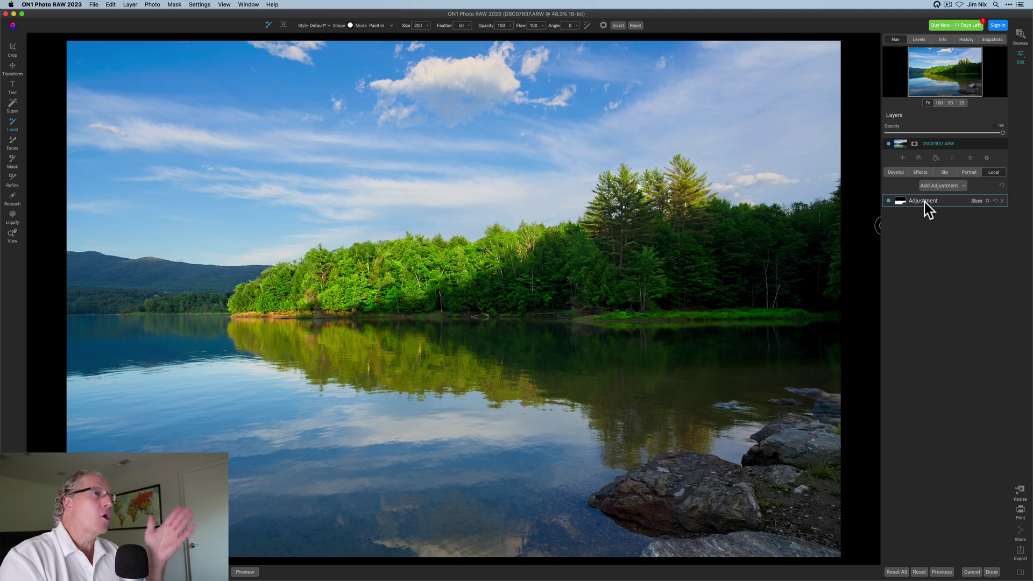
pyautogui.press('\\')
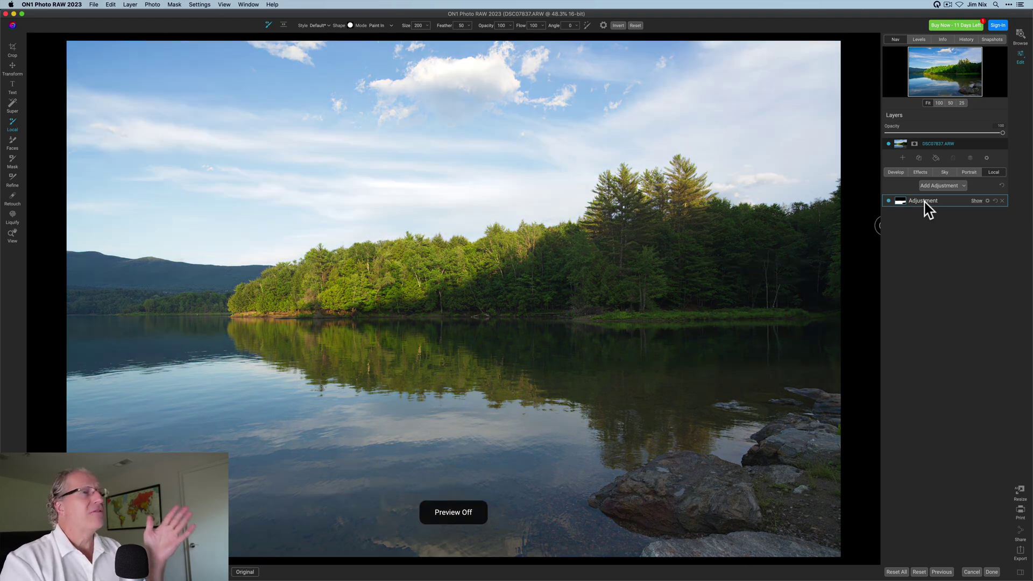
pyautogui.press('\\')
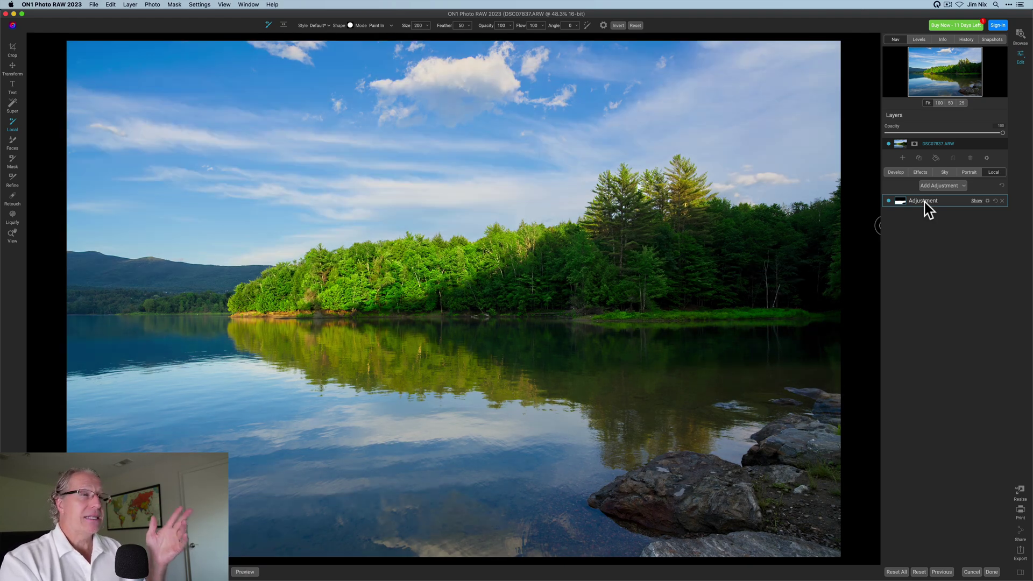